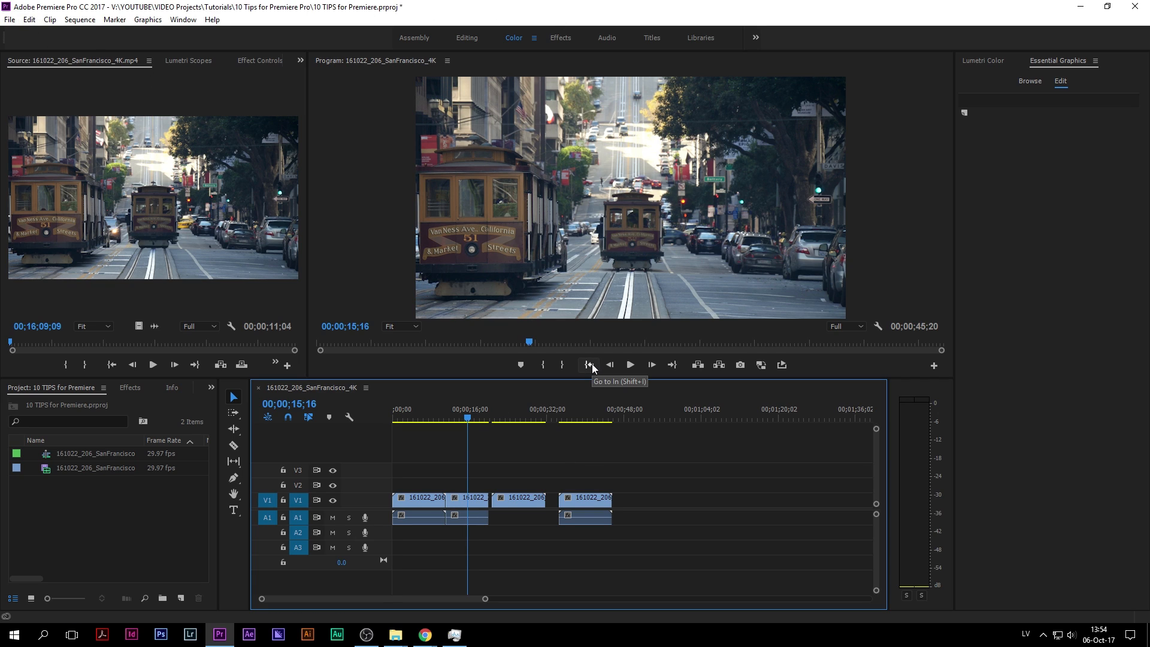
# - Switch the application window to full screen without its title bar
pyautogui.hotkey('ctrl', '\\')
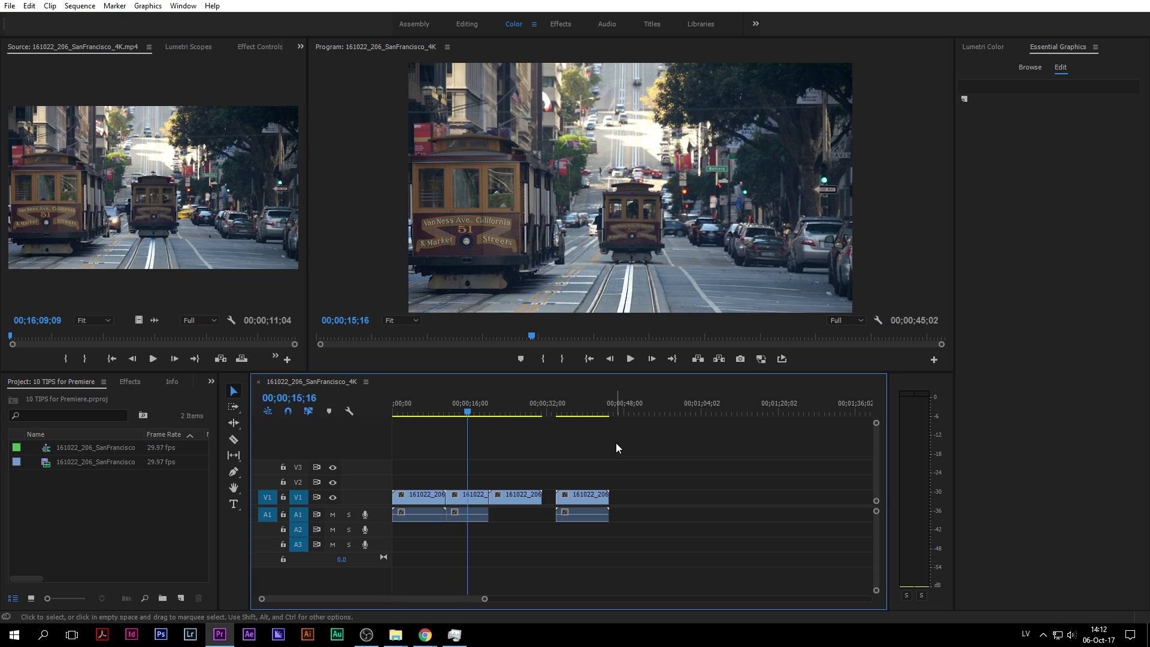
# - Add a text layer reading "sdsfsdfsdf" over the street footage near the frame's centre and select its clip on V2
pyautogui.click(233, 505)
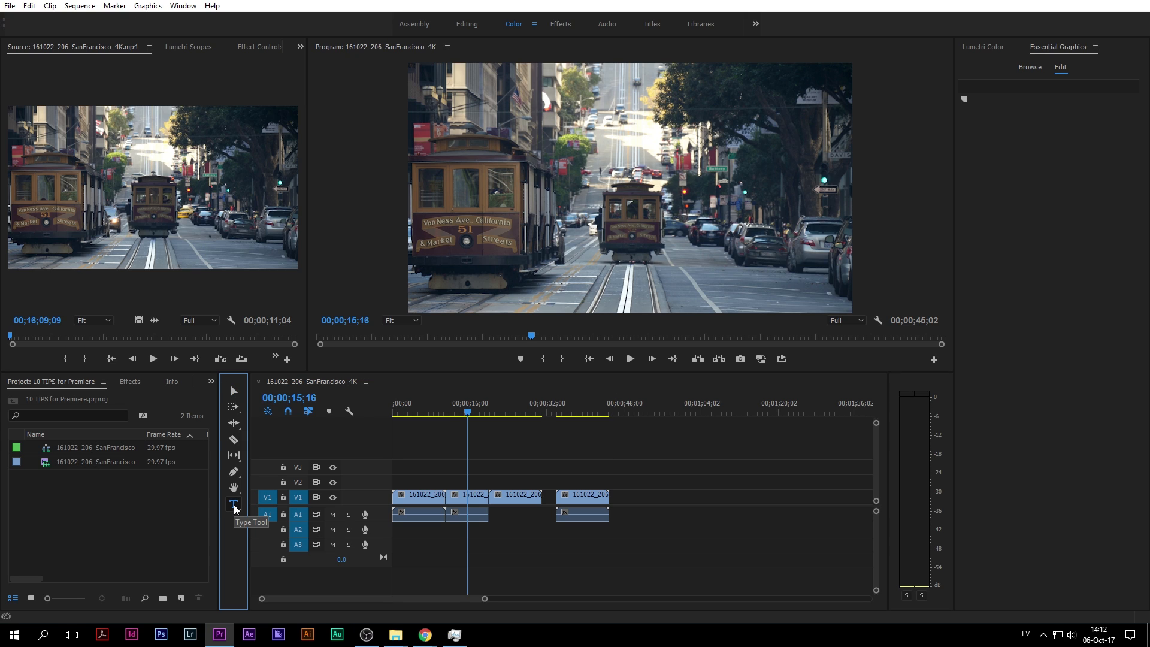
pyautogui.click(576, 205)
pyautogui.write('sdsfsdfsdf')
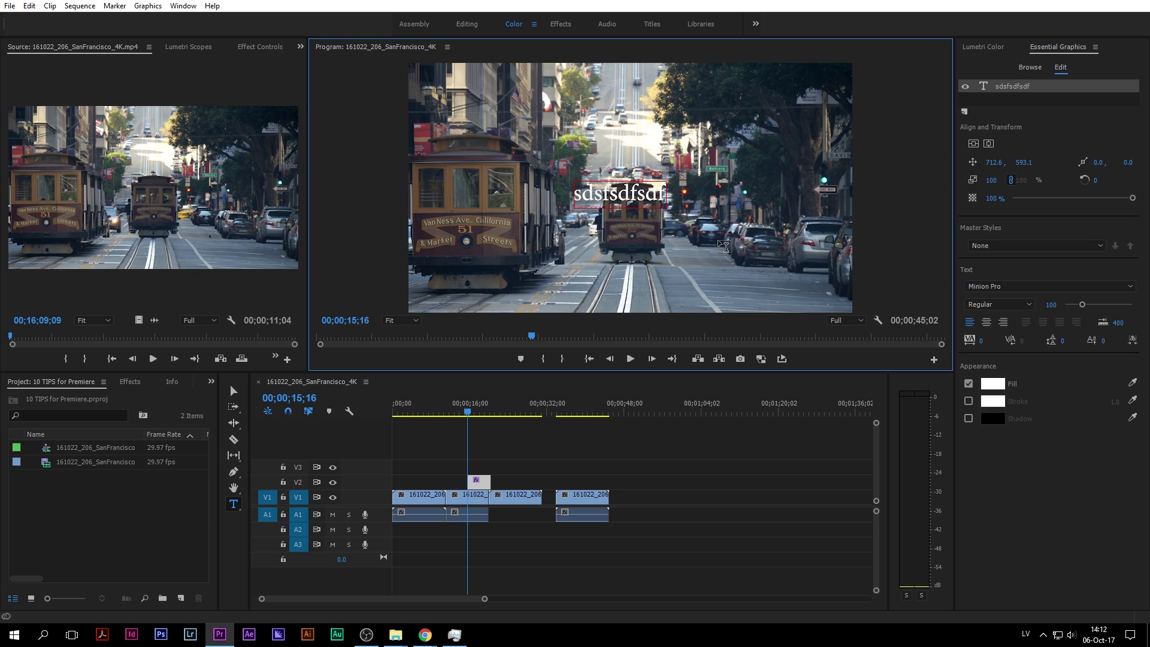
pyautogui.click(234, 391)
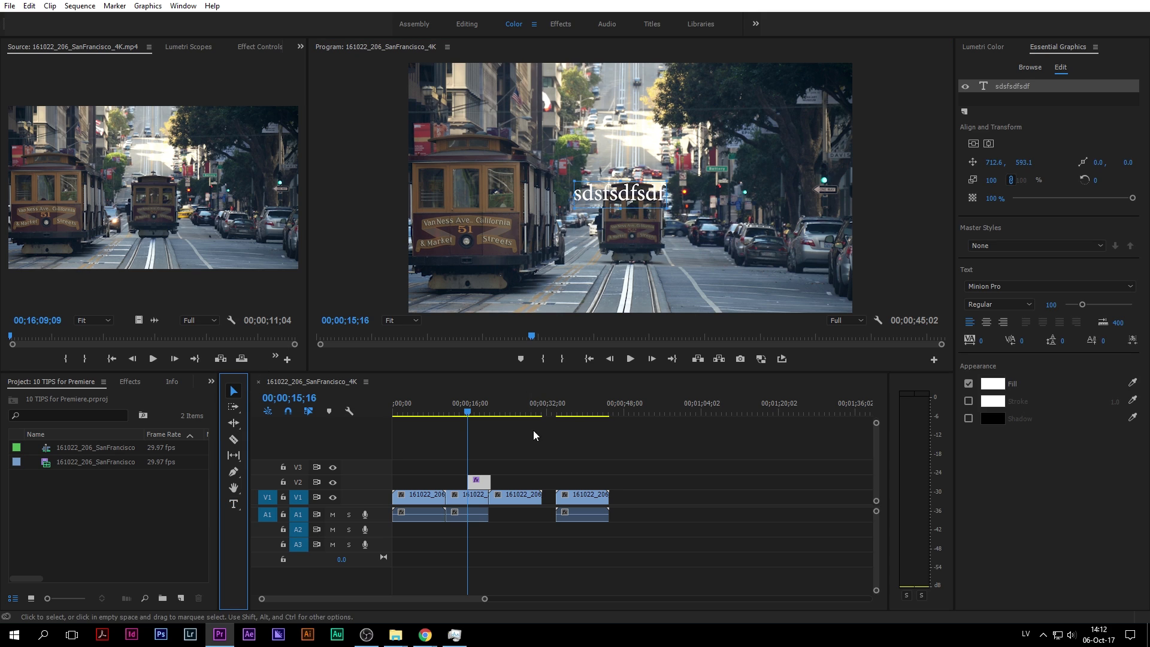
pyautogui.click(478, 484)
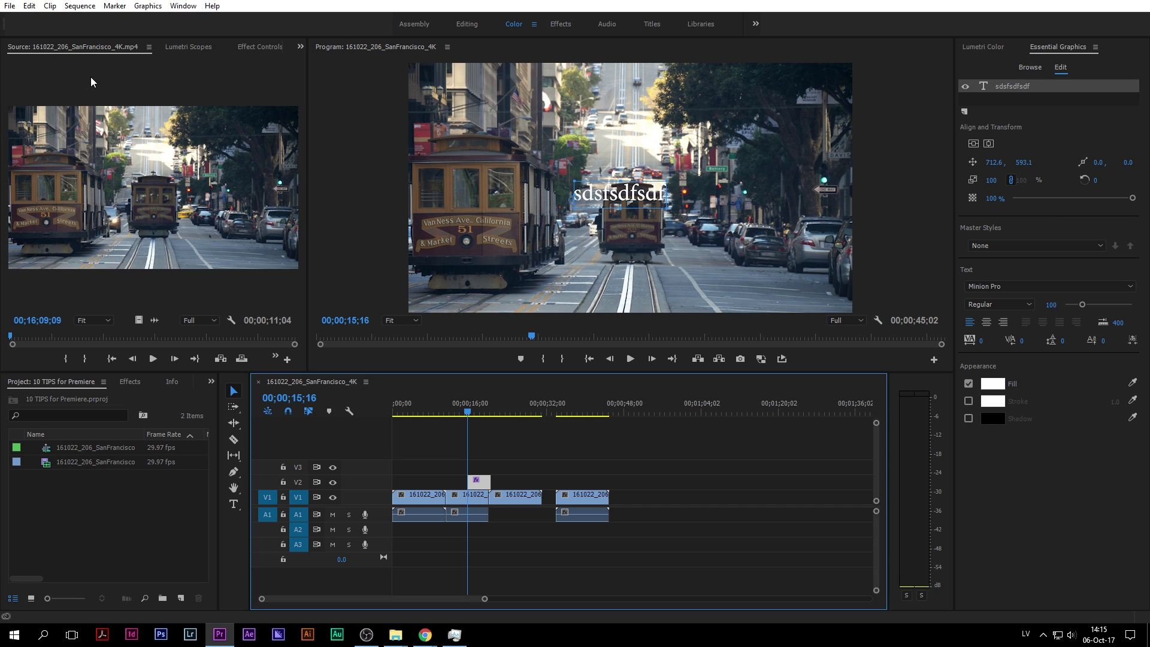
# - Create a new legacy title with the default video settings and start a text object in its frame above the existing text
pyautogui.click(11, 7)
pyautogui.moveTo(57, 20)
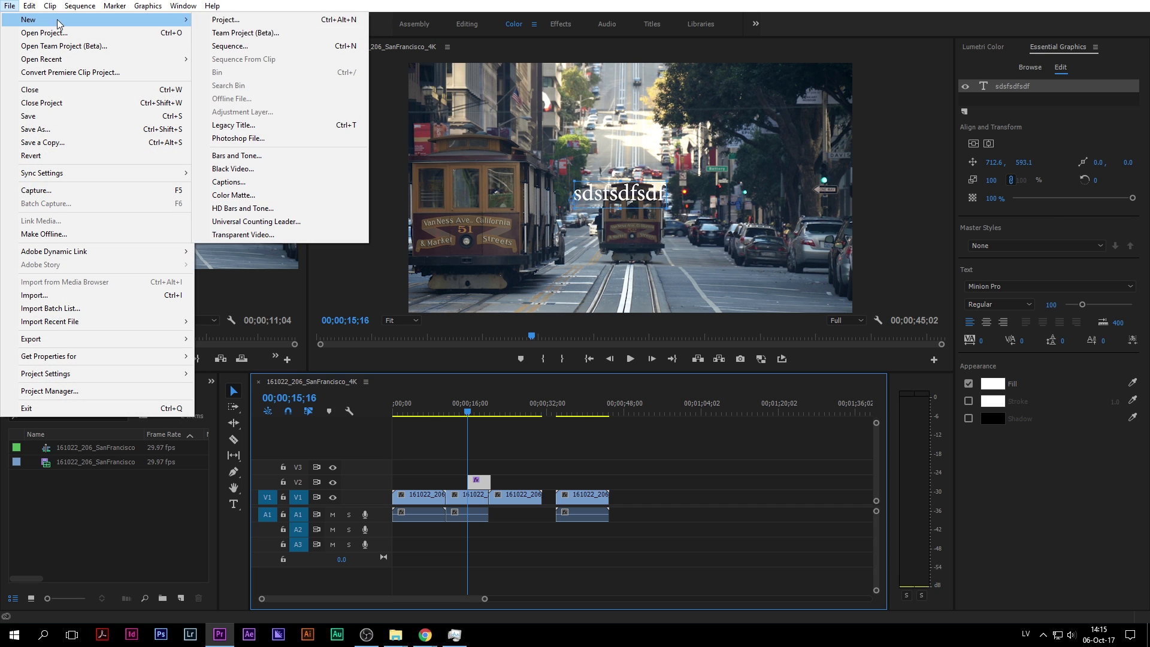
pyautogui.click(276, 125)
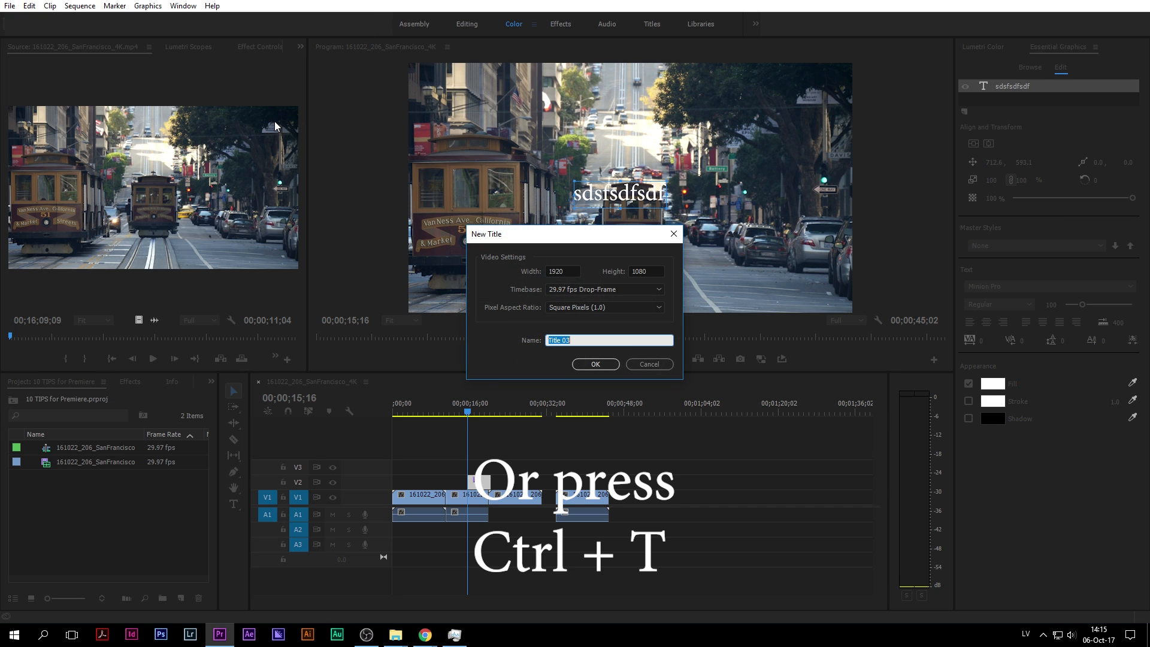
pyautogui.click(582, 364)
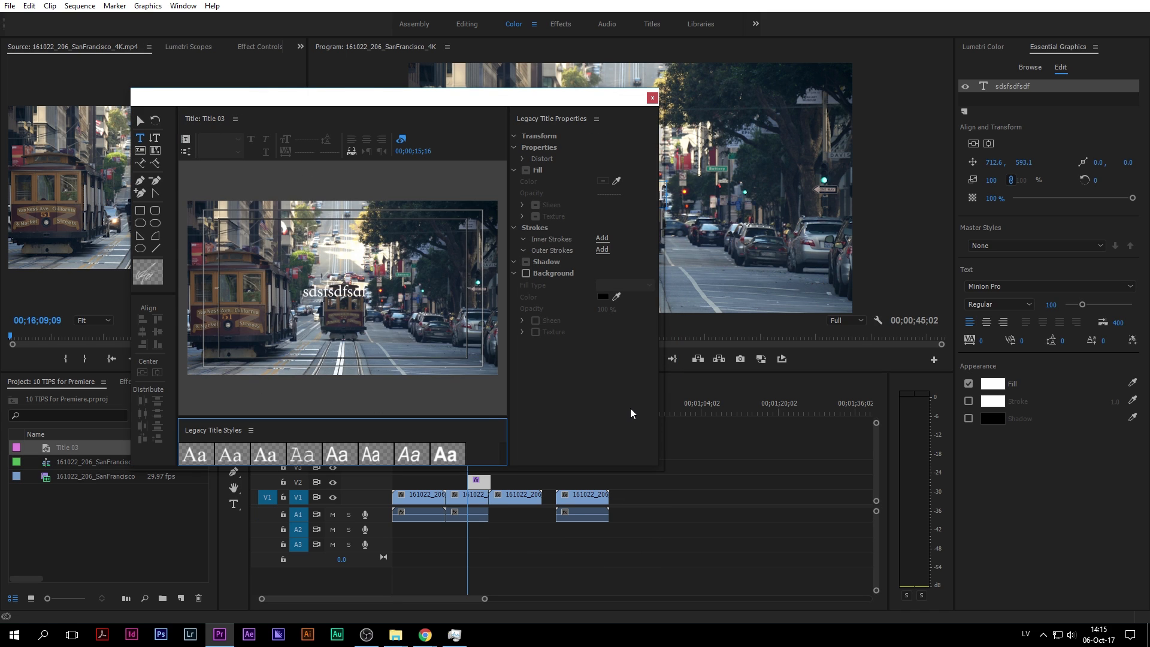
pyautogui.click(350, 284)
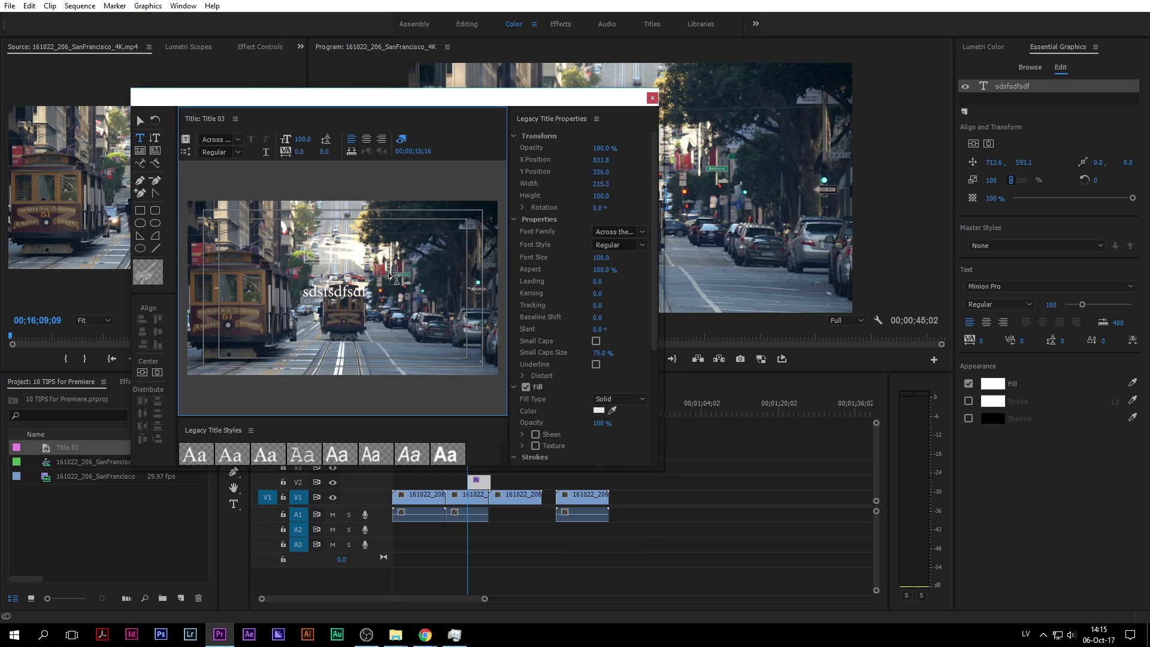
pyautogui.moveTo(654, 148)
pyautogui.mouseDown()
pyautogui.moveTo(651, 371)
pyautogui.moveTo(652, 143)
pyautogui.mouseUp()
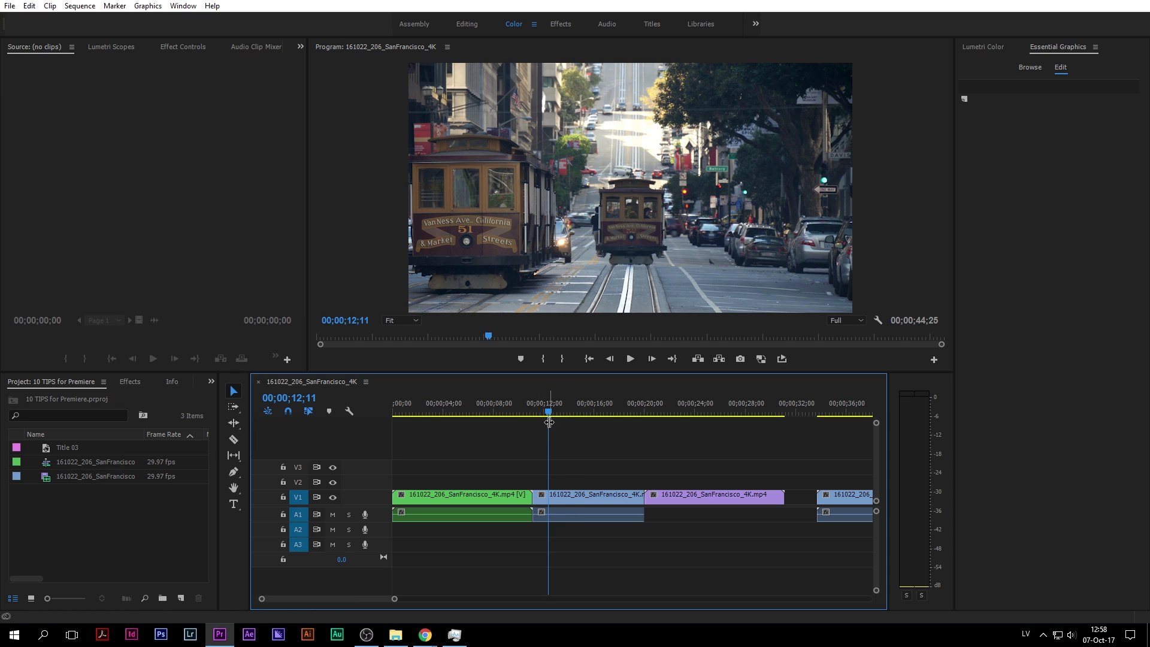
# - Ripple-trim the second clip's start to the playhead at 00;00;12;08 and its end to the playhead at 00;00;17;22
pyautogui.moveTo(548, 412); pyautogui.dragTo(547, 411)
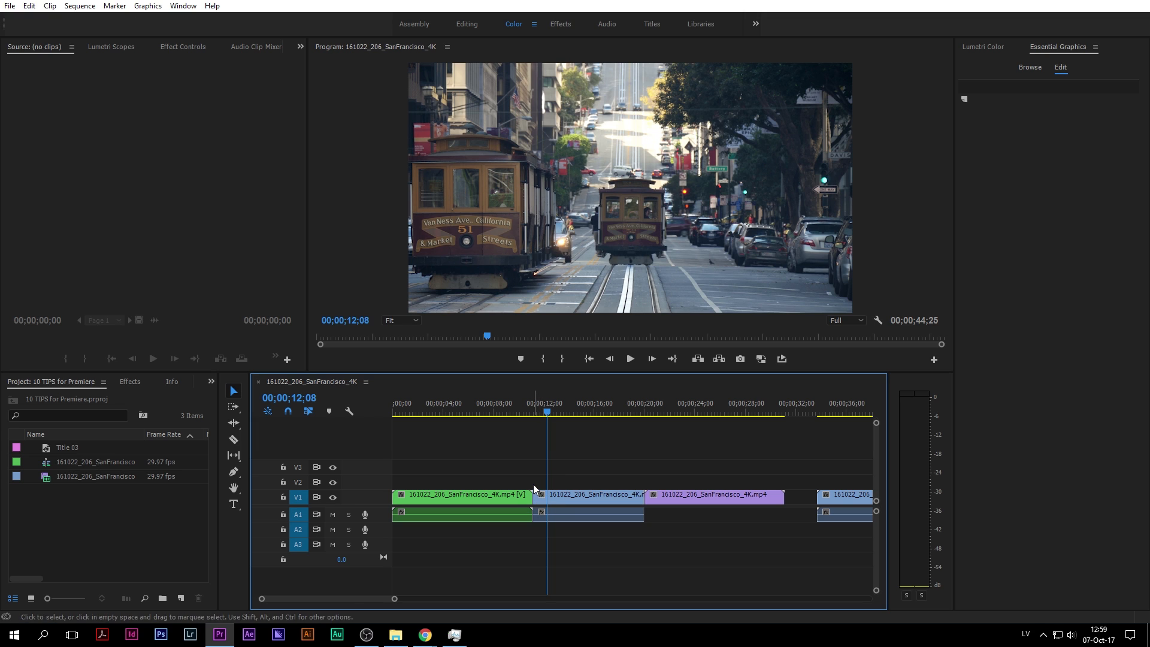
pyautogui.press('q')
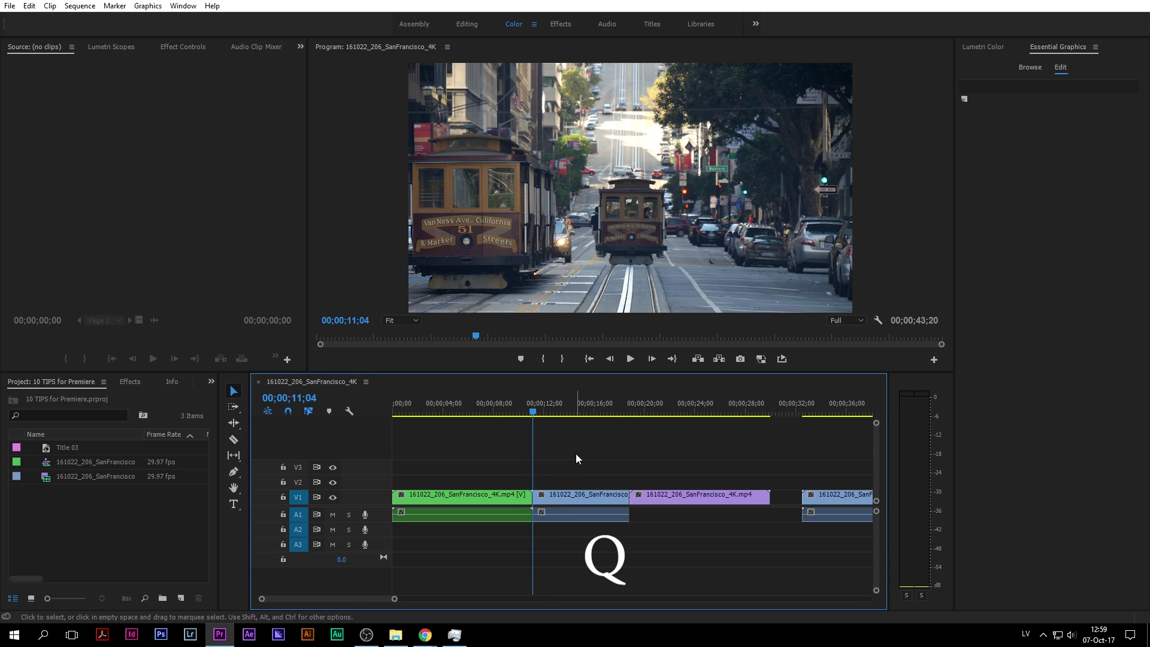
pyautogui.click(615, 411)
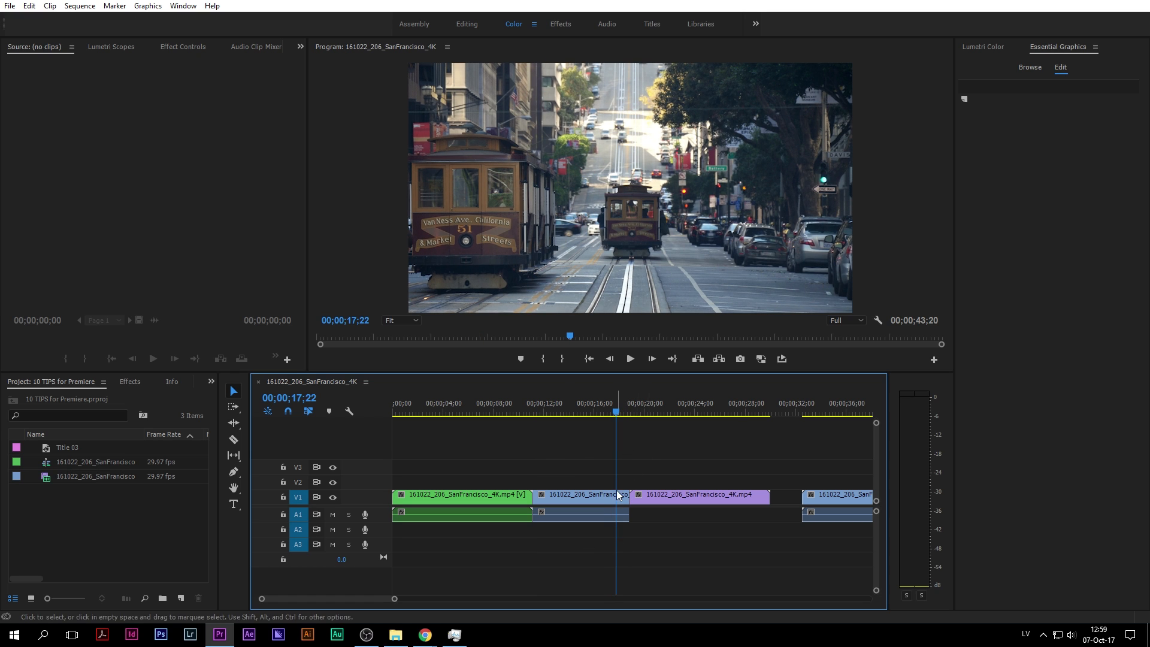
pyautogui.press('w')
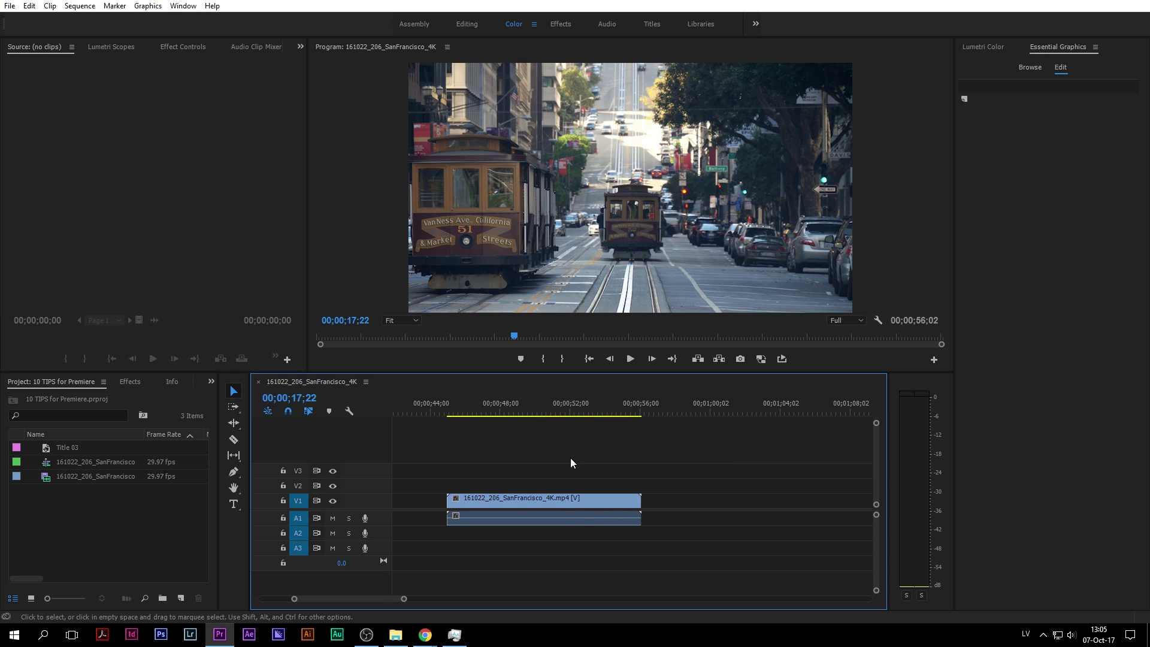
# - Save the project and duplicate the last V1 clip with its audio, placing the copy after the original with a short gap
pyautogui.hotkey('ctrl', 's')
pyautogui.click(498, 498)
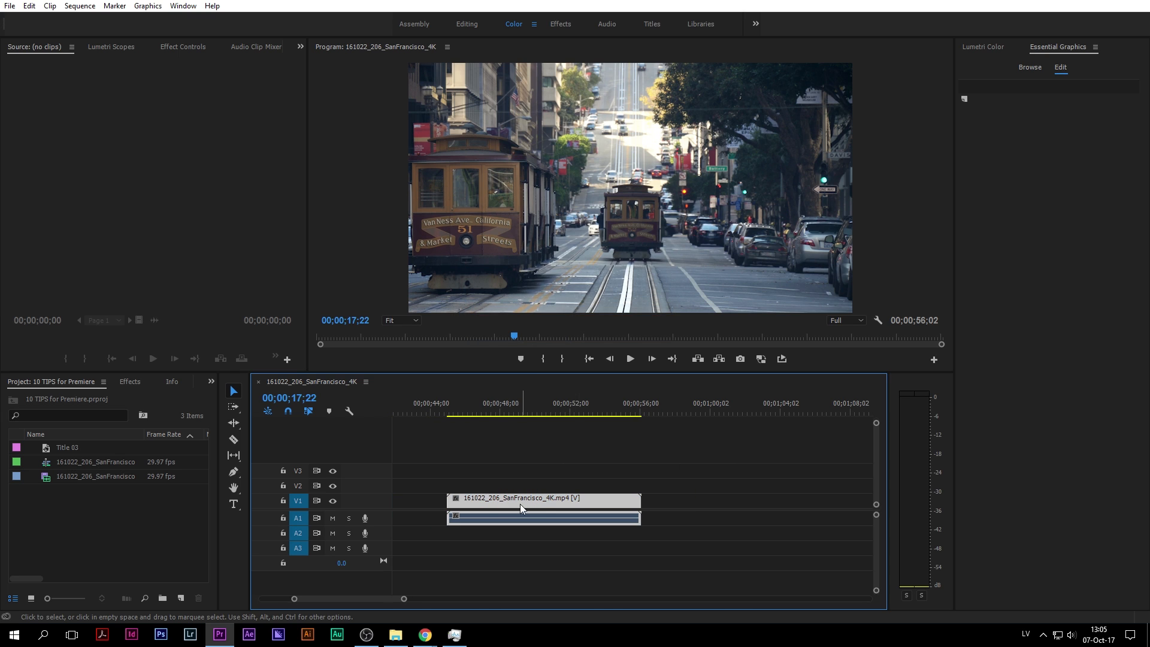
pyautogui.moveTo(481, 503); pyautogui.dragTo(696, 508)
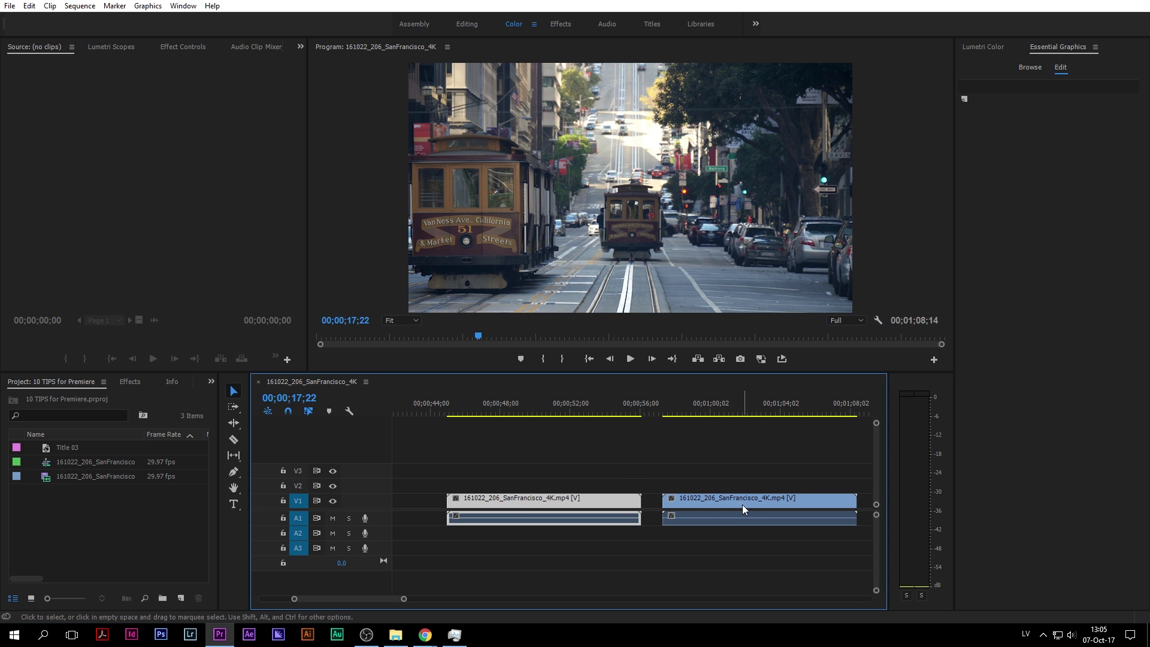
pyautogui.click(637, 456)
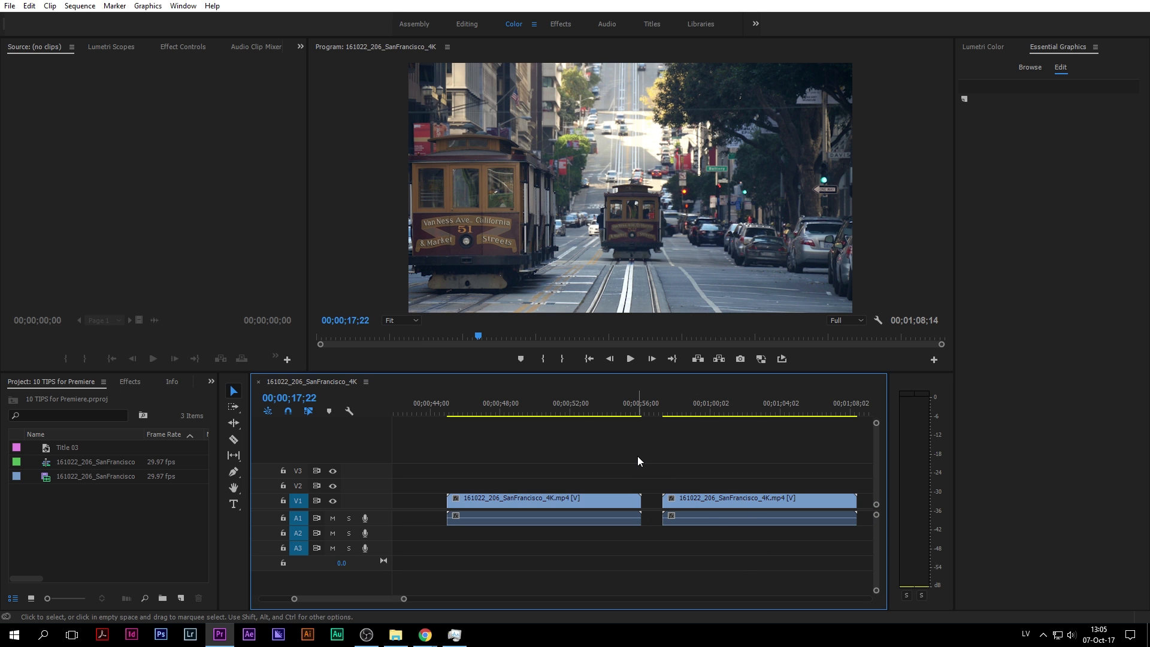
# - Delete the duplicated clip and its audio at the end of the sequence
pyautogui.click(755, 502)
pyautogui.press('Delete')
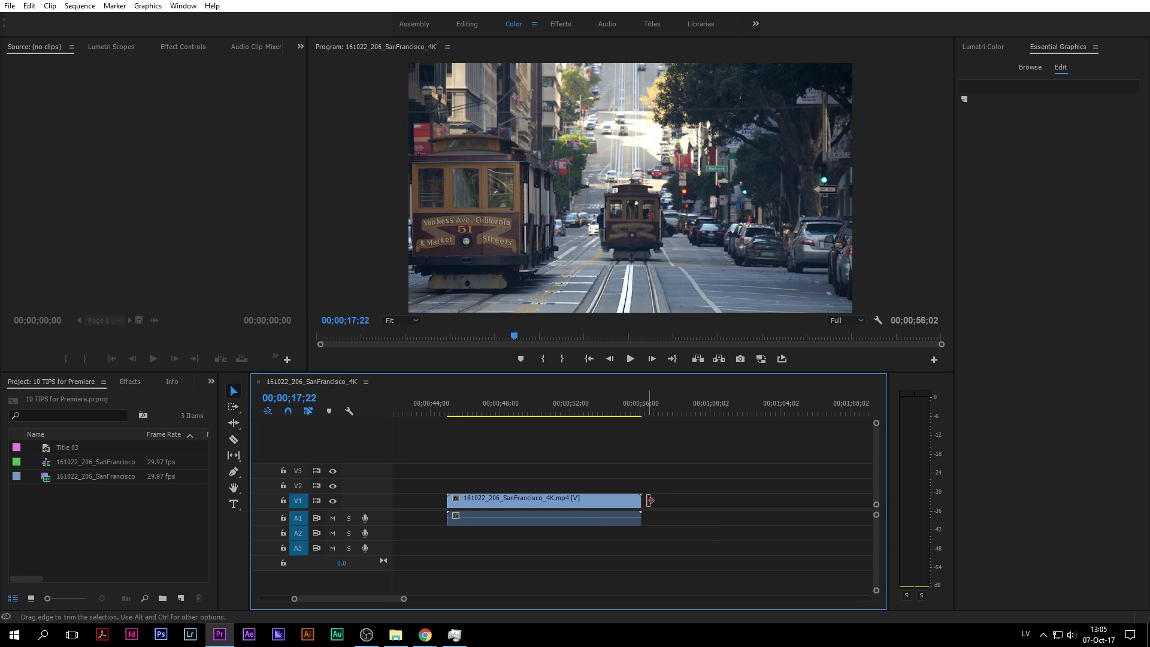
# - Unlink the last clip's video and audio, and trim the video's end to about 00;00;52;00 and the audio's to about 00;00;50;27
pyautogui.click(584, 502)
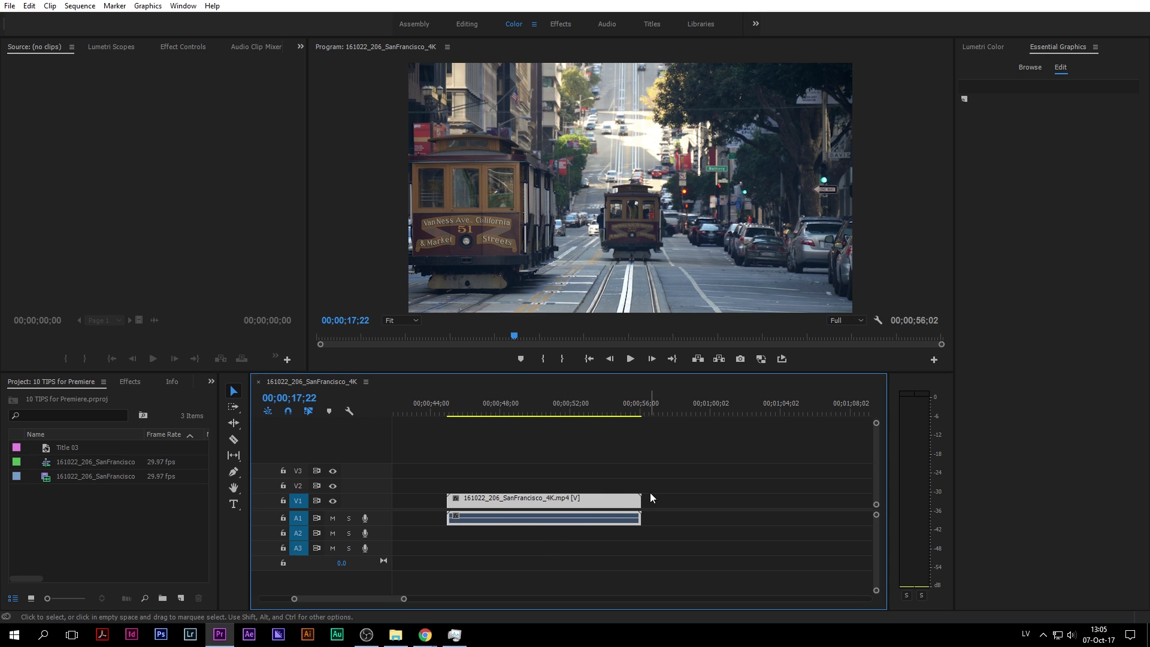
pyautogui.rightClick(574, 502)
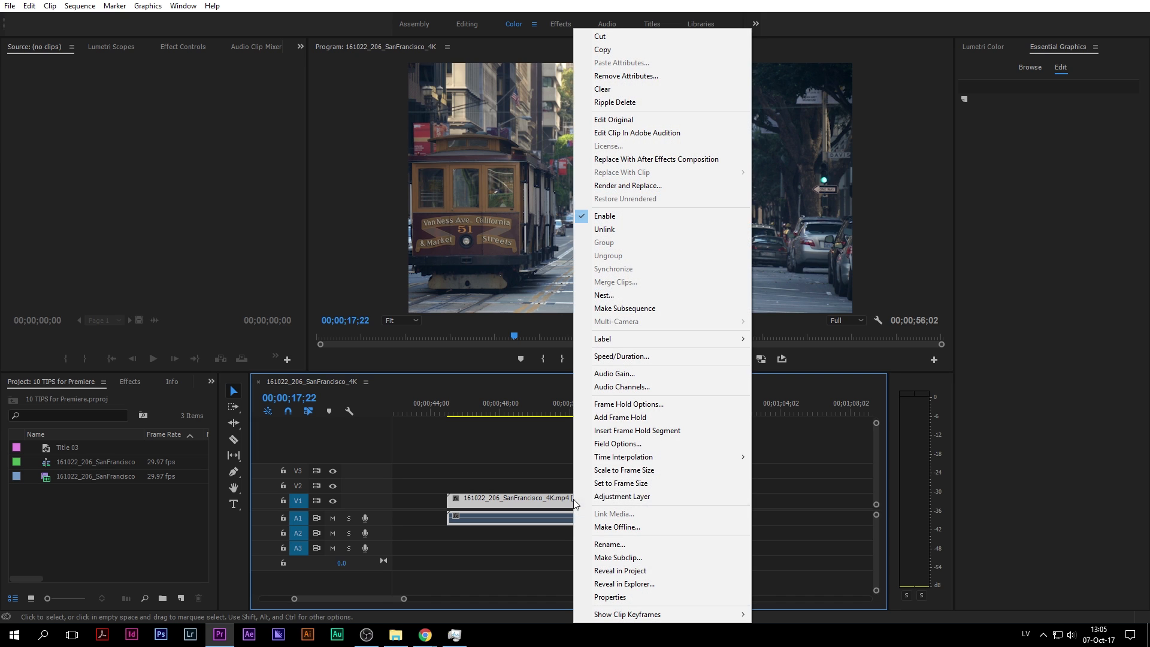
pyautogui.click(620, 233)
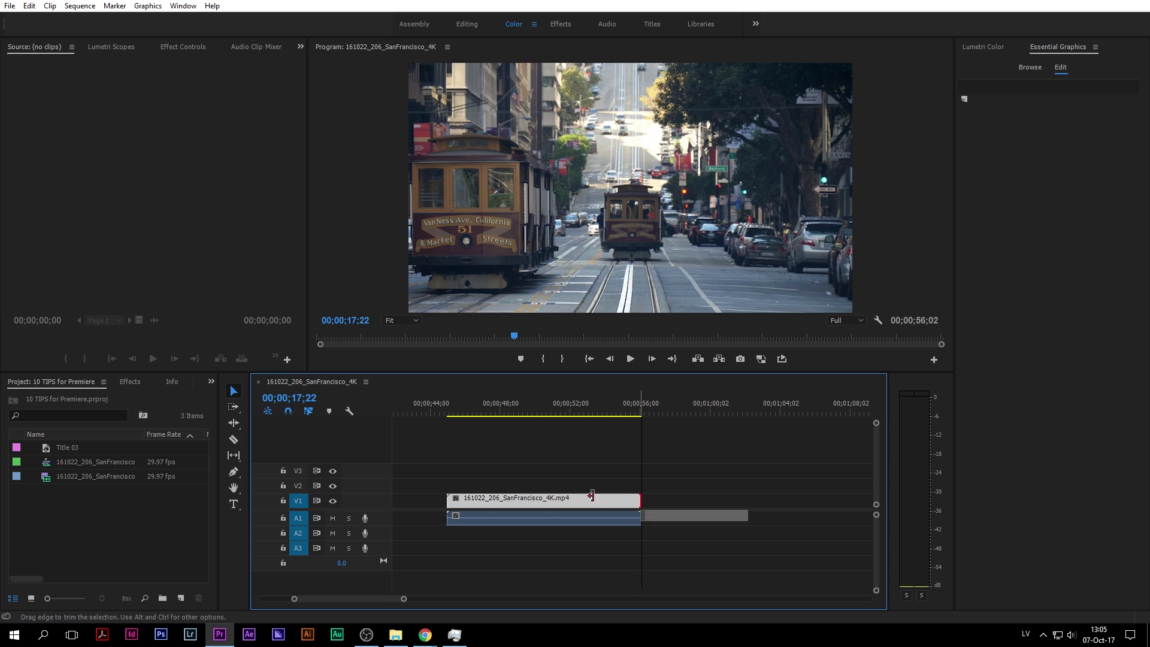
pyautogui.moveTo(640, 501); pyautogui.dragTo(570, 501)
pyautogui.moveTo(641, 519); pyautogui.dragTo(550, 519)
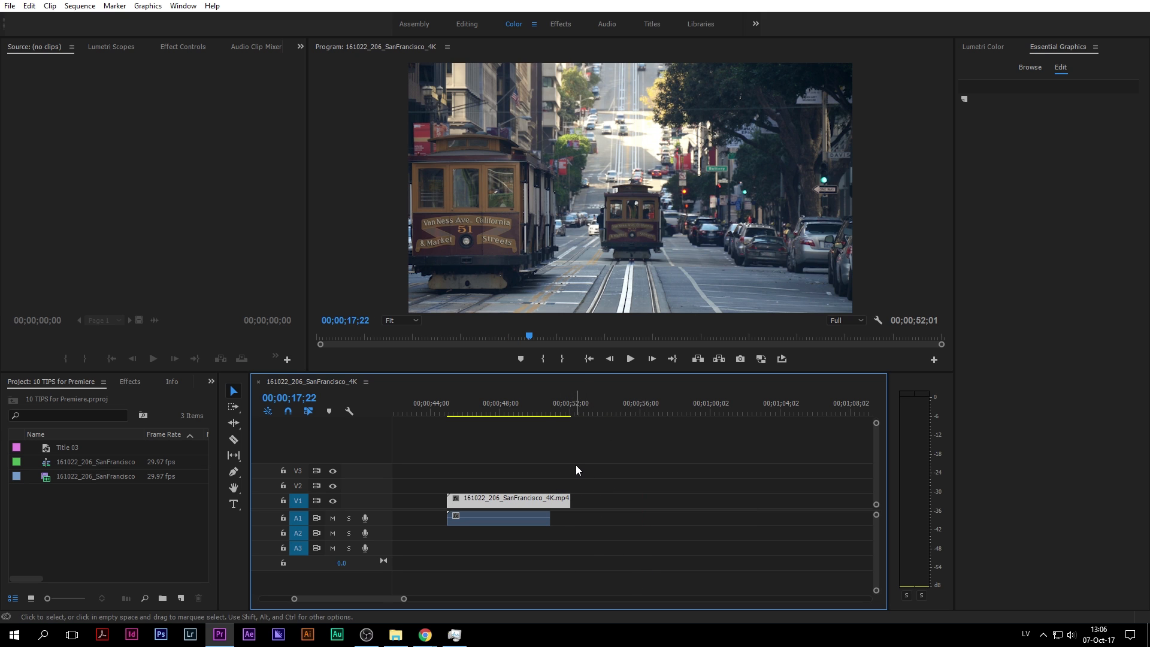
# - Undo both separate trims and the unlinking of the last clip, and deselect it
pyautogui.hotkey('ctrl', 'z')
pyautogui.hotkey('ctrl', 'z')
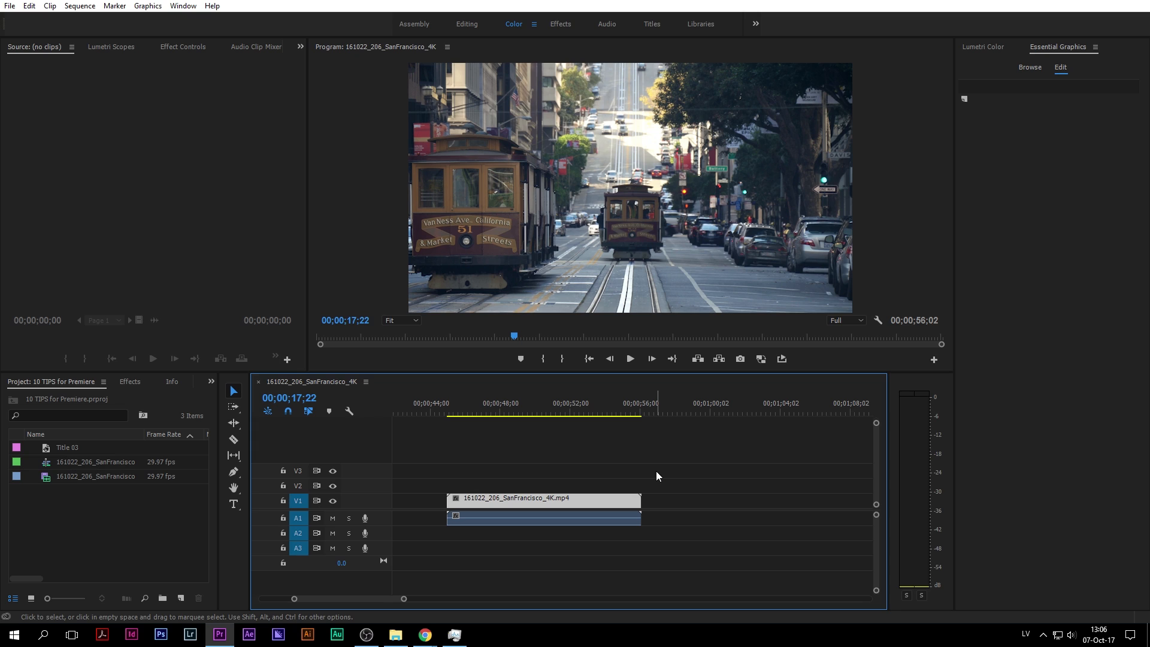
pyautogui.hotkey('ctrl', 'z')
pyautogui.click(719, 499)
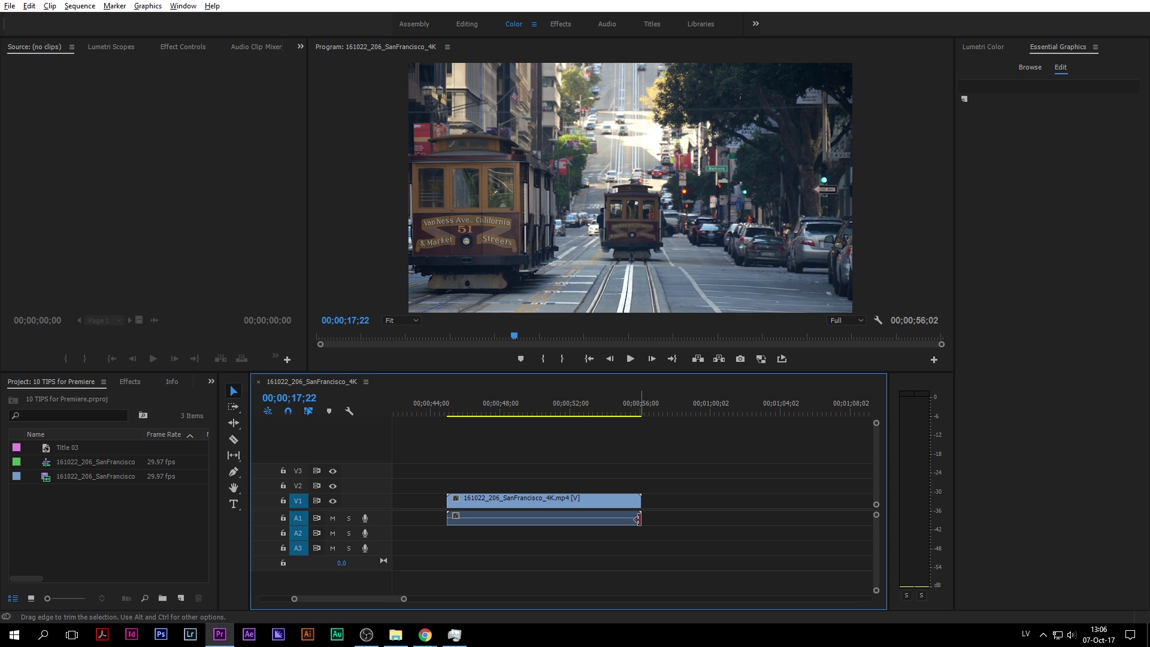
# - Trim the last clip without unlinking it, ending its video at about 00;00;50;27 and its audio at about 00;00;52;18
pyautogui.moveTo(639, 499); pyautogui.dragTo(550, 499)
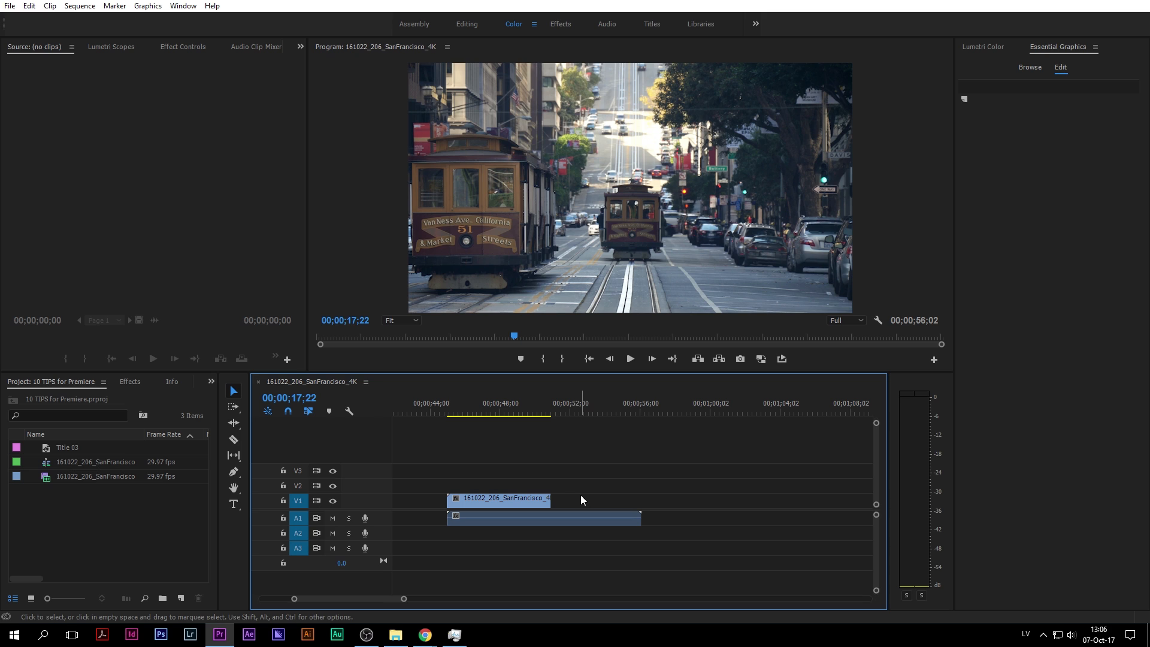
pyautogui.moveTo(640, 517); pyautogui.dragTo(580, 518)
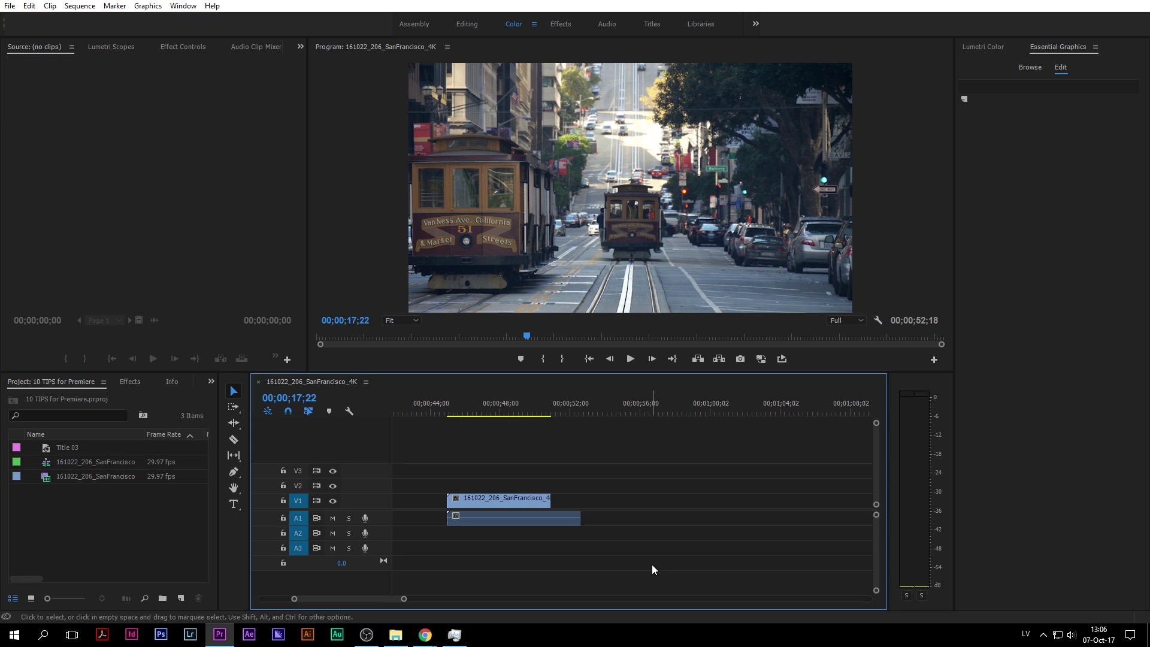
# - Try deleting only the audio part of the linked last clip and undo the deletion
pyautogui.keyDown('alt'); pyautogui.click(505, 517); pyautogui.keyUp('alt')
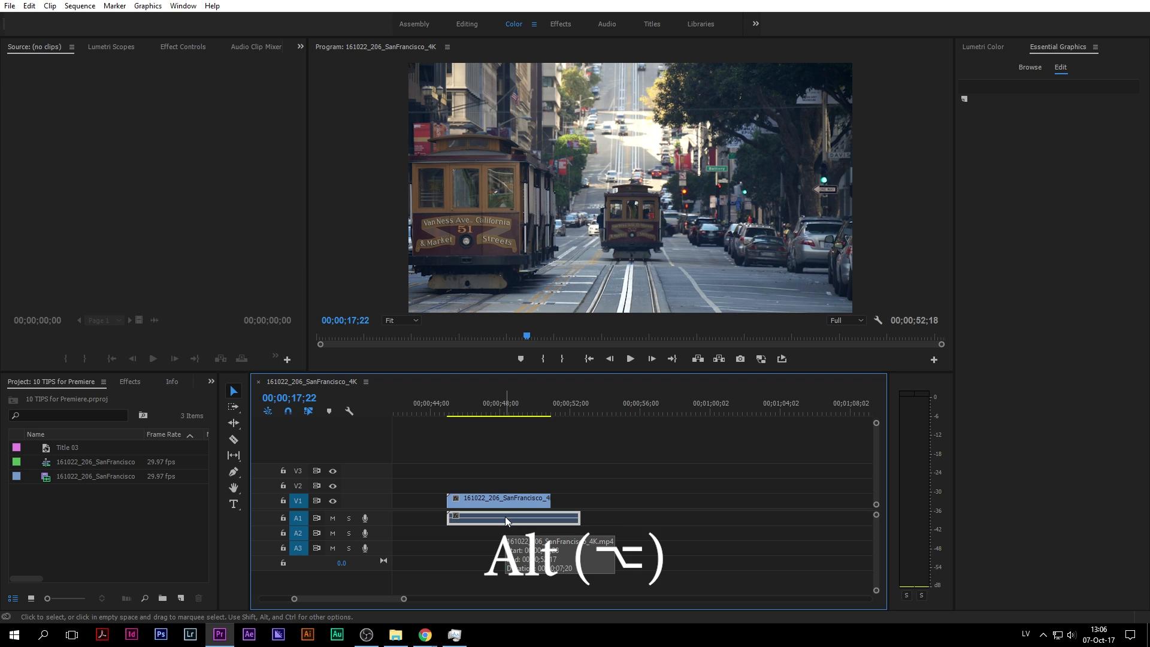
pyautogui.press('Delete')
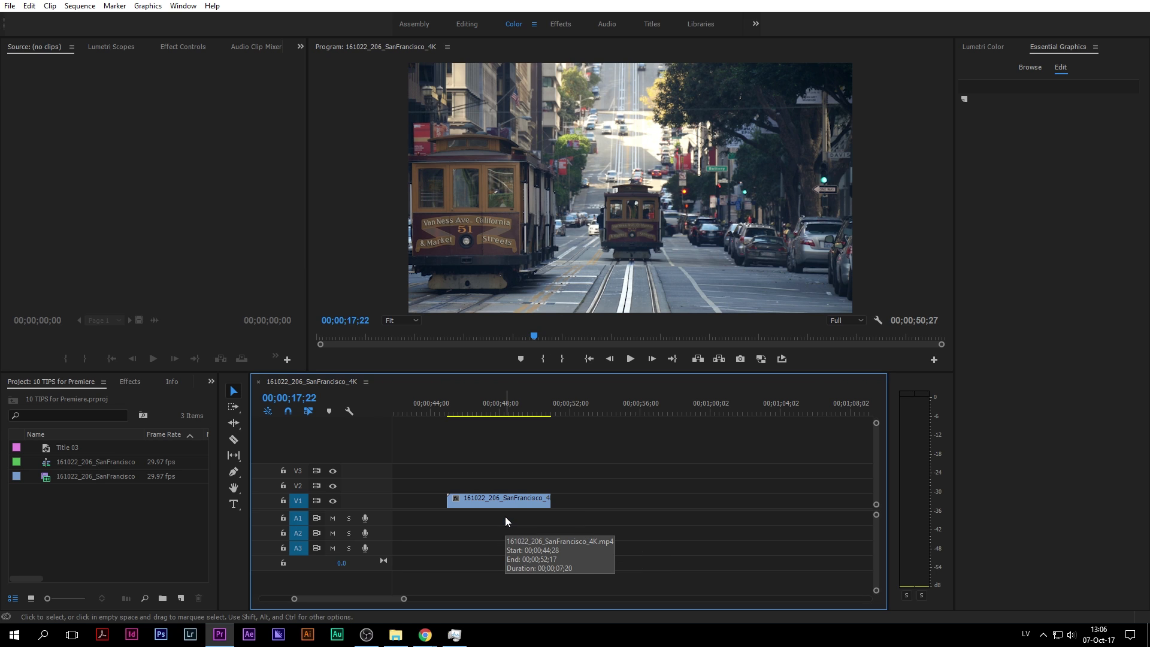
pyautogui.hotkey('ctrl', 'z')
# - Unlink the last clip's video from its audio and delete the audio on A1
pyautogui.click(494, 502)
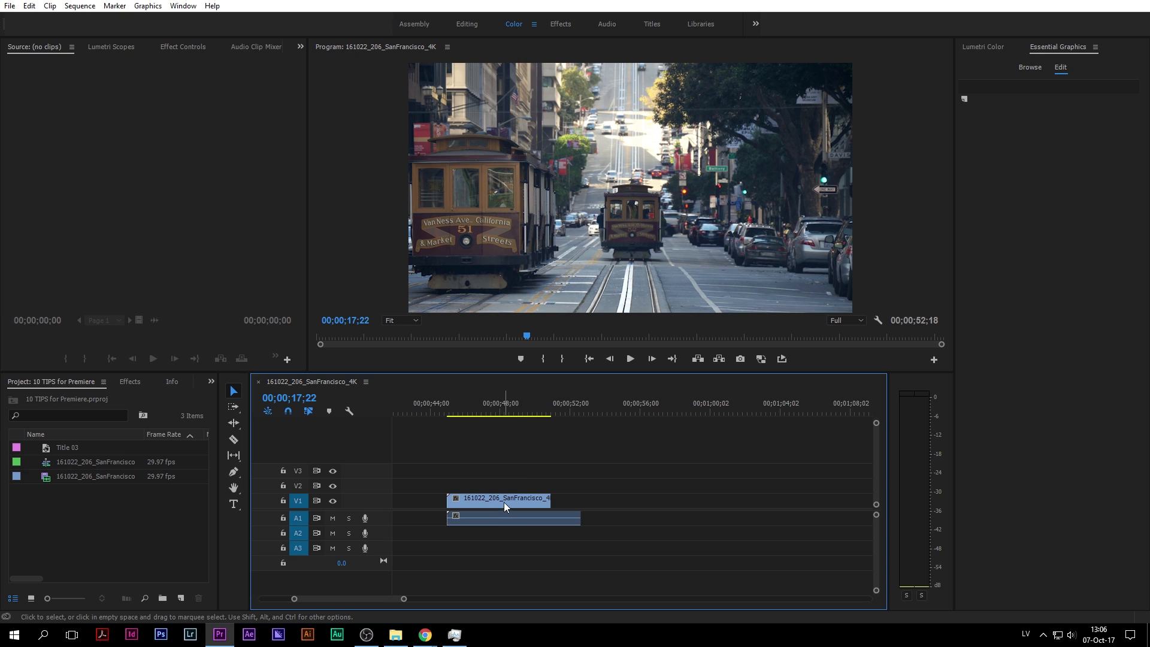
pyautogui.rightClick(504, 502)
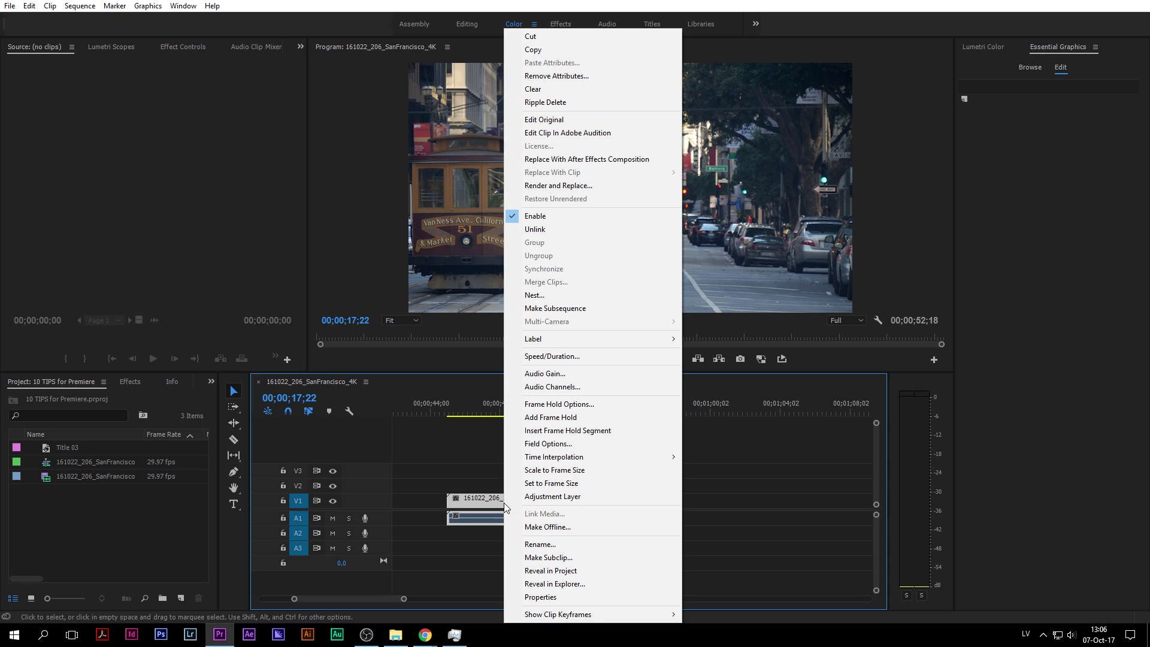
pyautogui.click(552, 229)
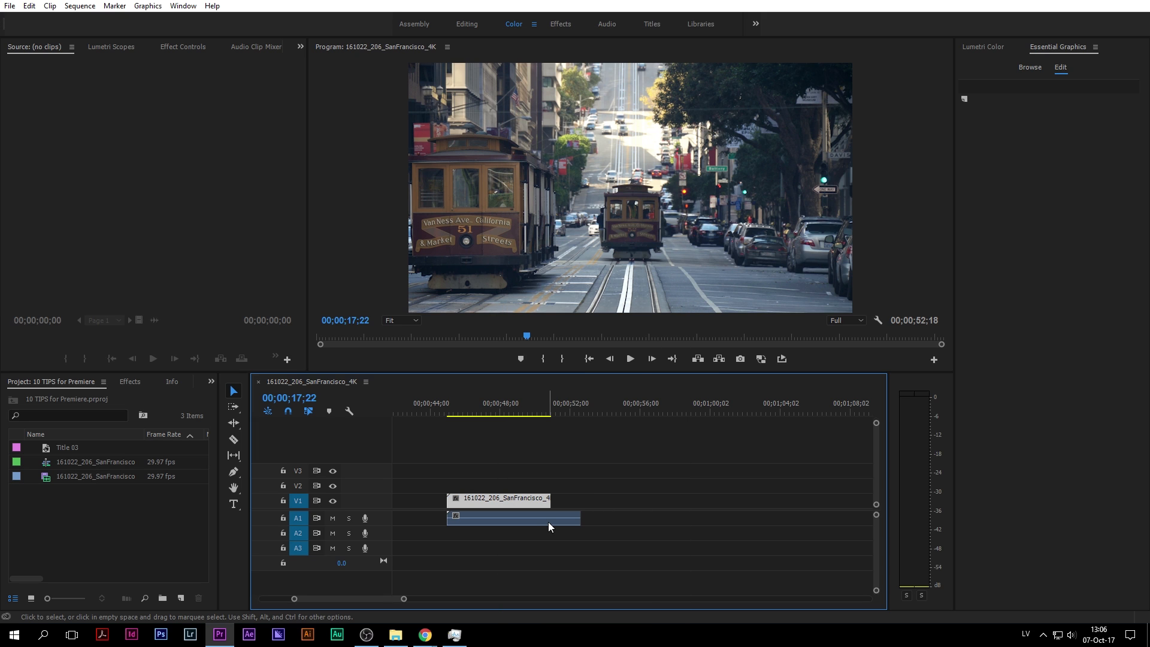
pyautogui.click(518, 516)
pyautogui.press('Delete')
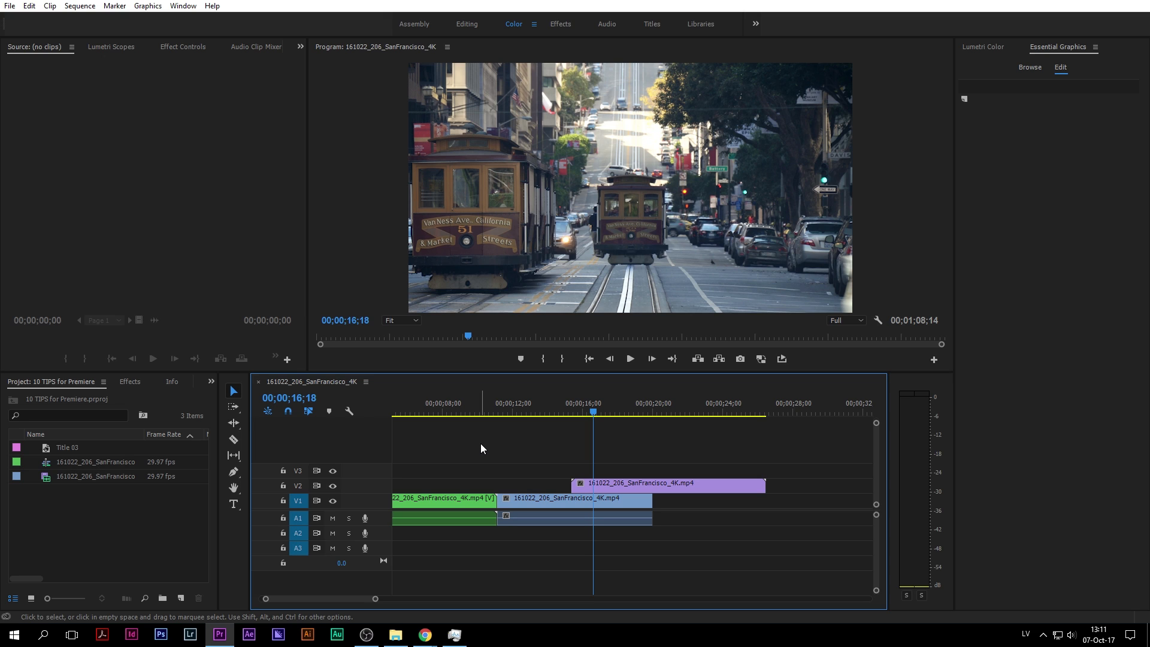
# - Add one video track after Video 3 and one audio track after Audio 3 through the Add Tracks dialog, and undo the addition
pyautogui.rightClick(356, 451)
pyautogui.click(324, 444)
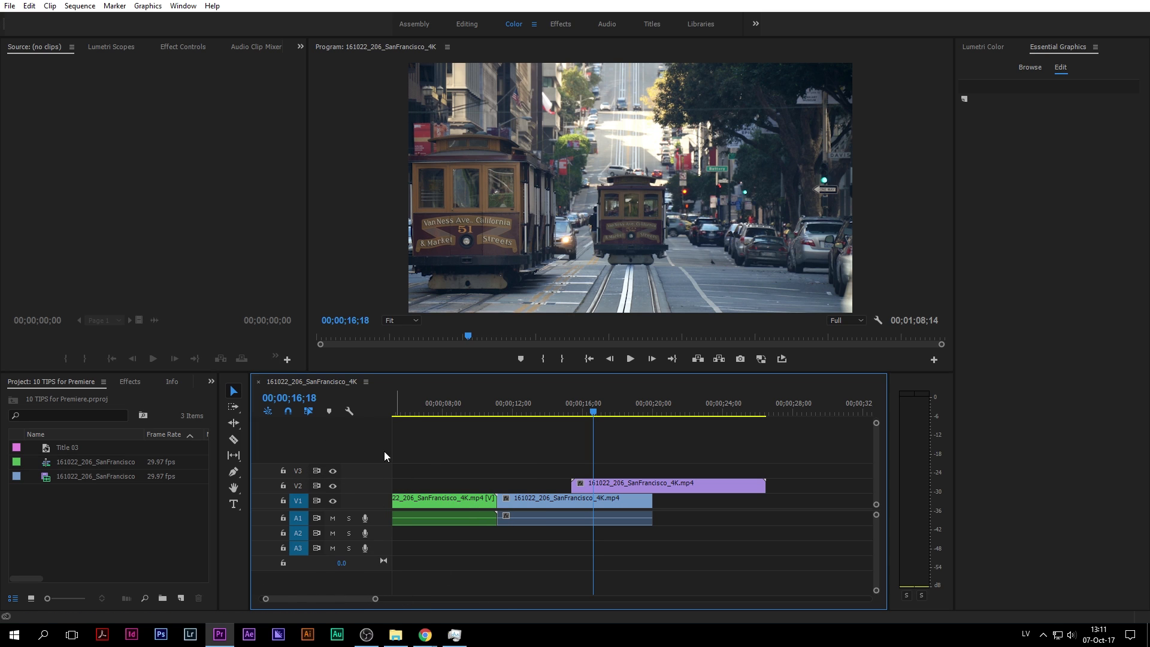
pyautogui.rightClick(328, 445)
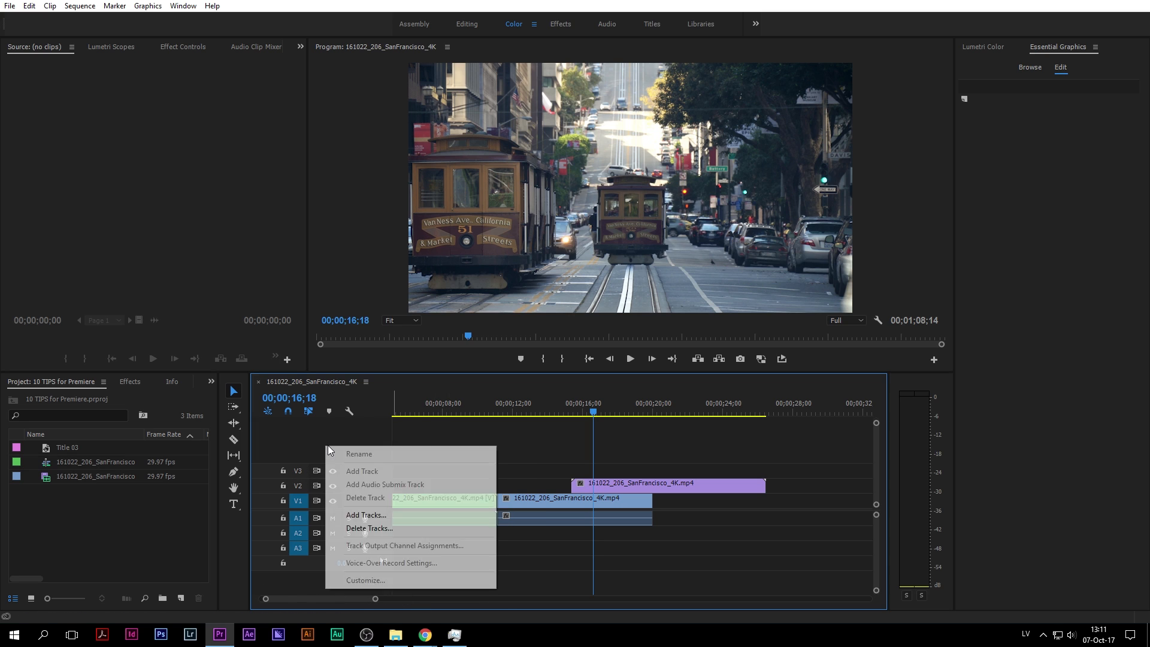
pyautogui.click(384, 516)
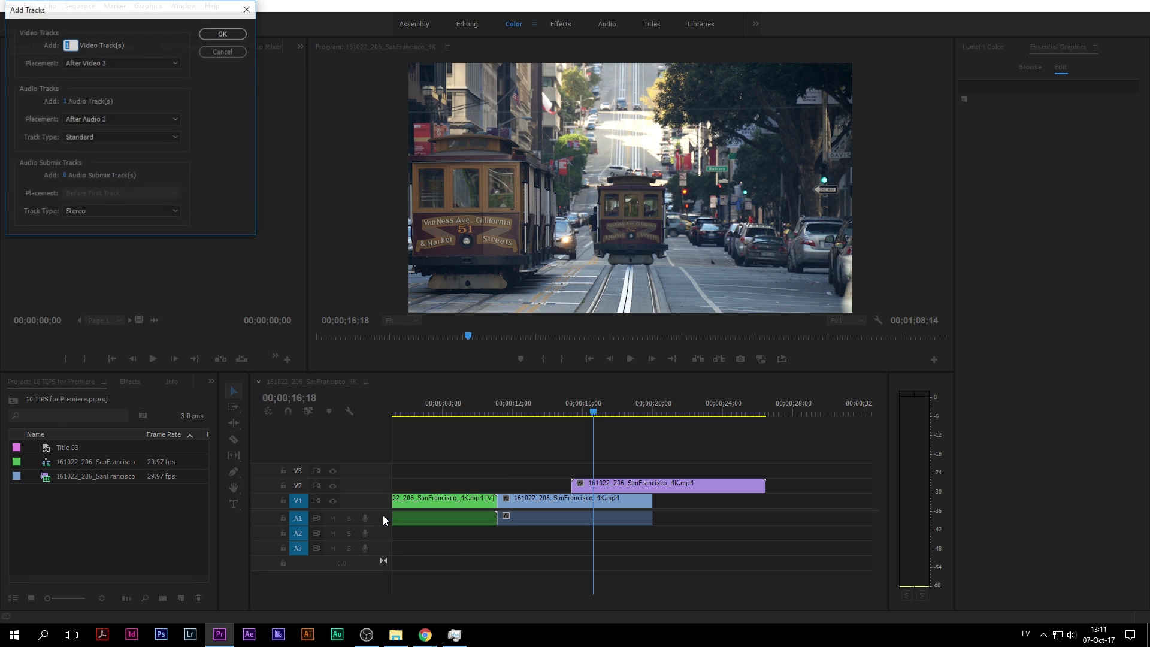
pyautogui.moveTo(96, 20); pyautogui.dragTo(406, 275)
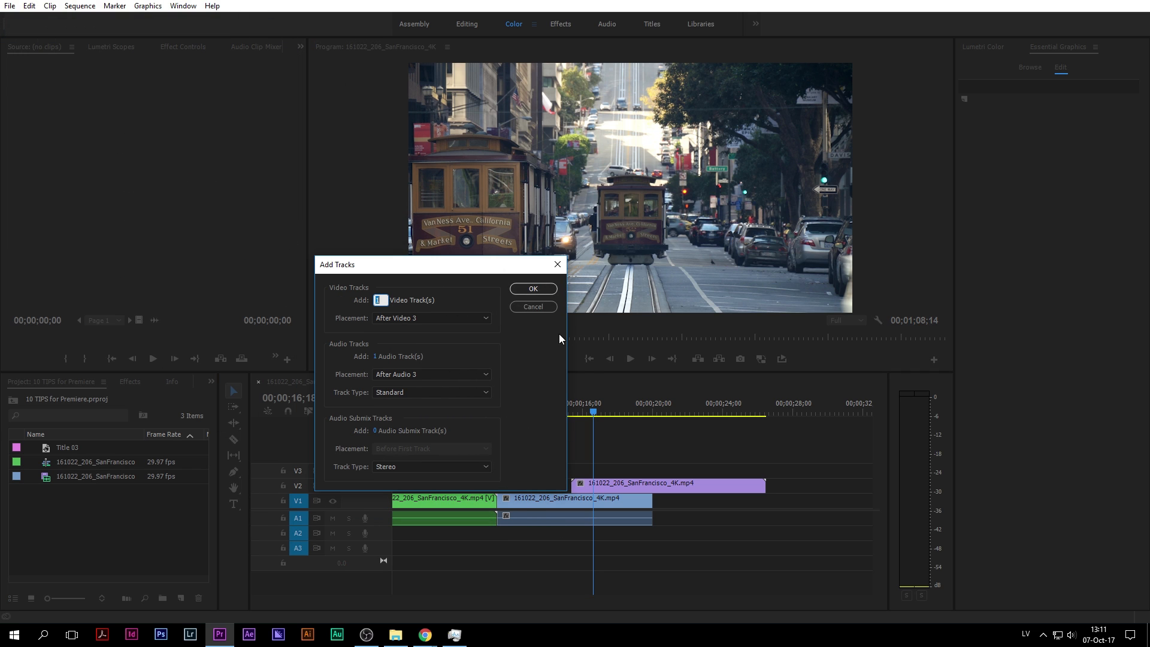
pyautogui.click(531, 289)
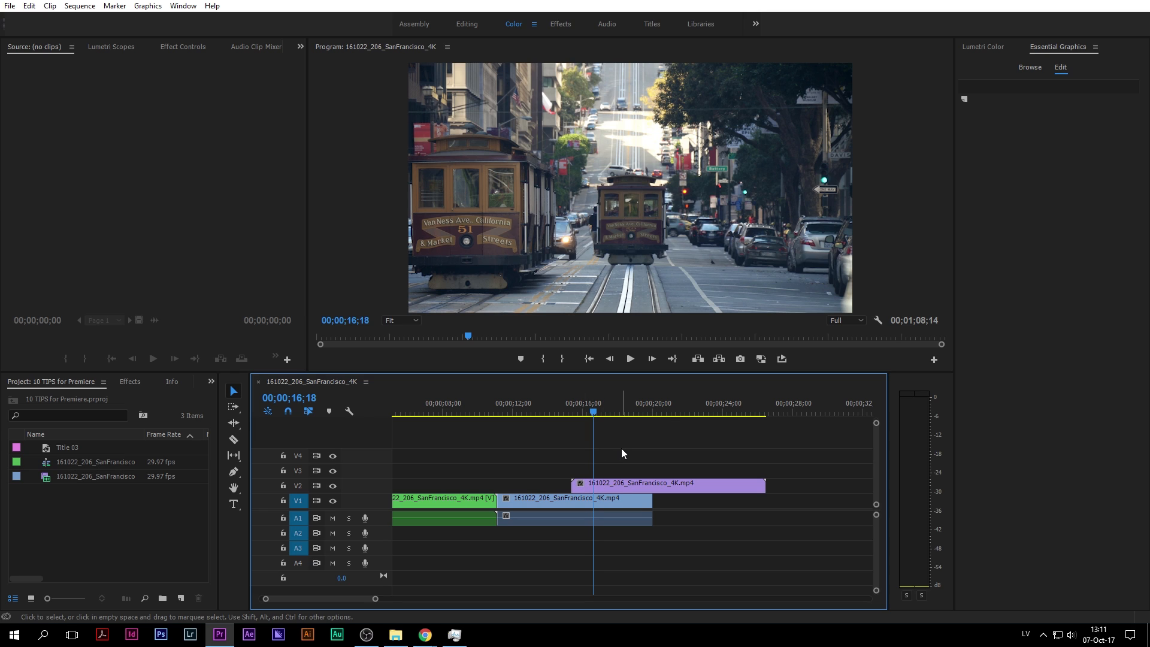
pyautogui.hotkey('ctrl', 'z')
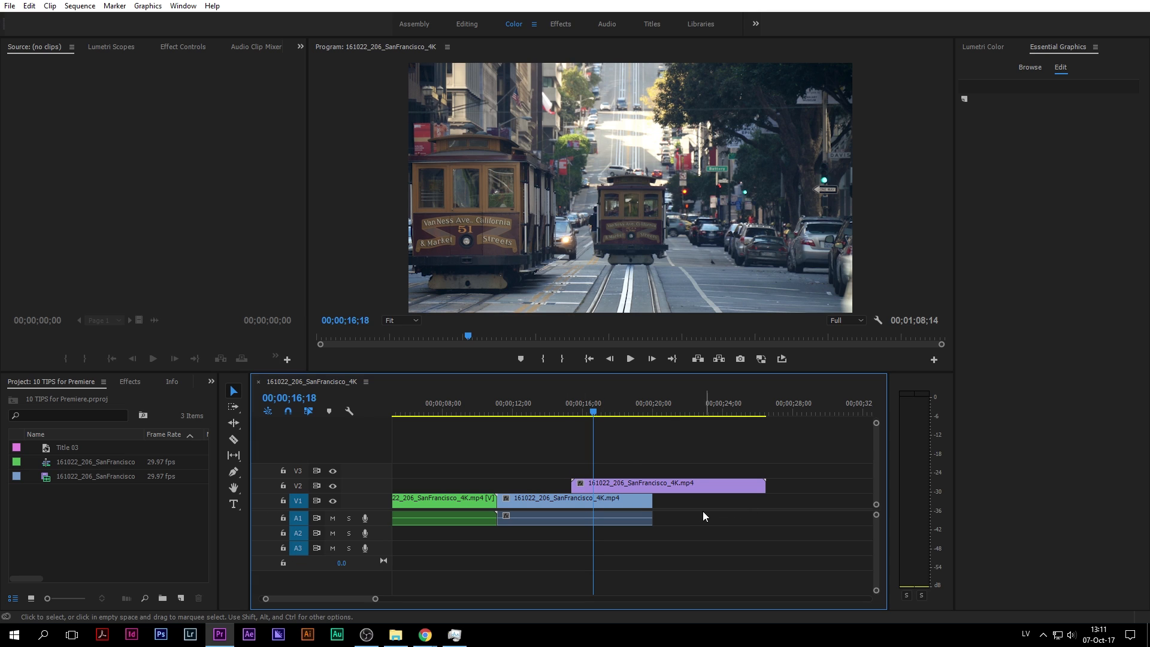
# - Move the purple V2 clip above V3 to create a new video track, and the blue clip's A1 audio below A3 for a new audio track
pyautogui.moveTo(688, 486); pyautogui.dragTo(665, 437)
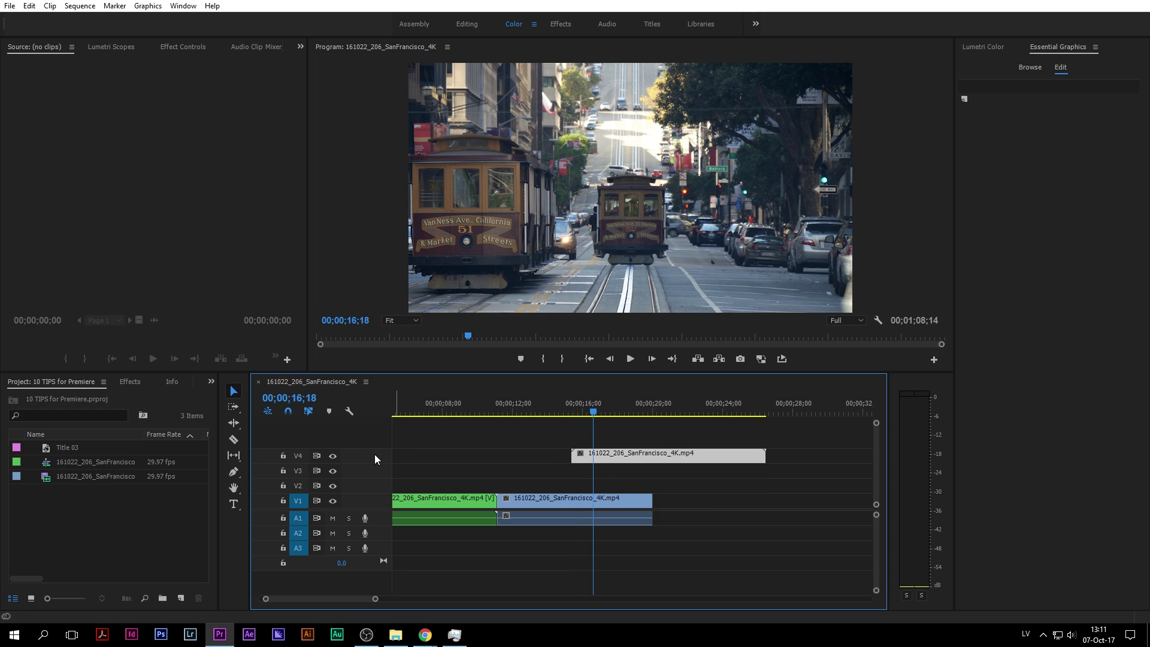
pyautogui.click(586, 519)
pyautogui.moveTo(563, 519); pyautogui.dragTo(567, 590)
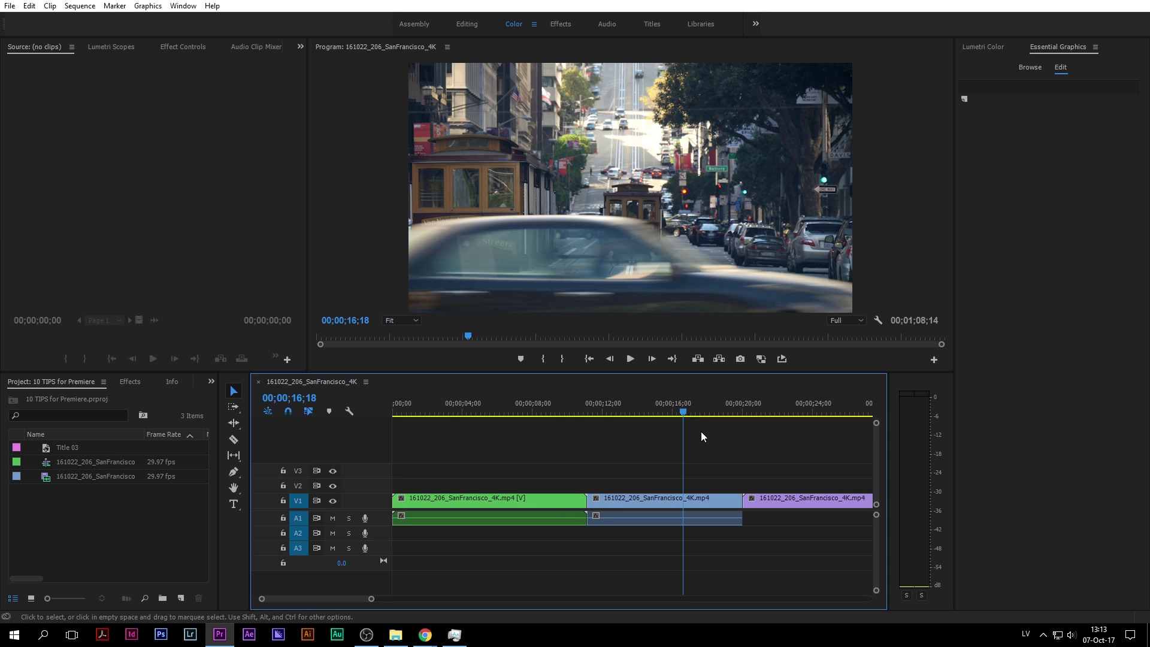
# - Scrub the playhead to 00;00;13;21 and slide it with snapping back towards the cut between the first two clips
pyautogui.moveTo(690, 411); pyautogui.dragTo(632, 412)
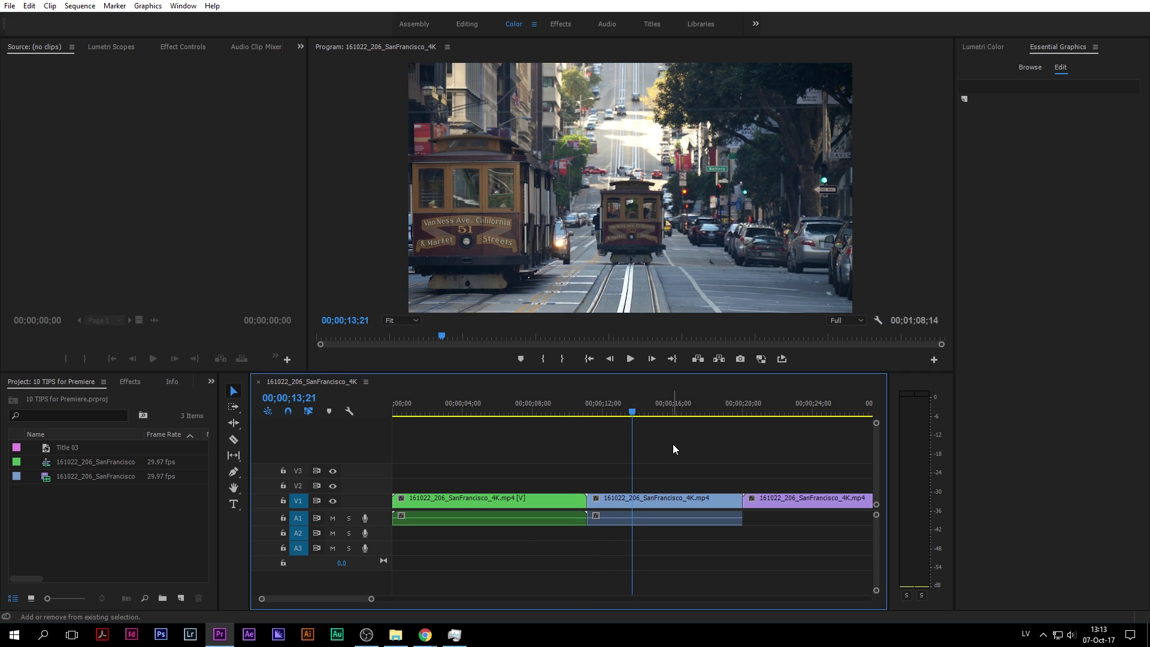
pyautogui.press('shift')
pyautogui.moveTo(634, 416); pyautogui.dragTo(562, 411)
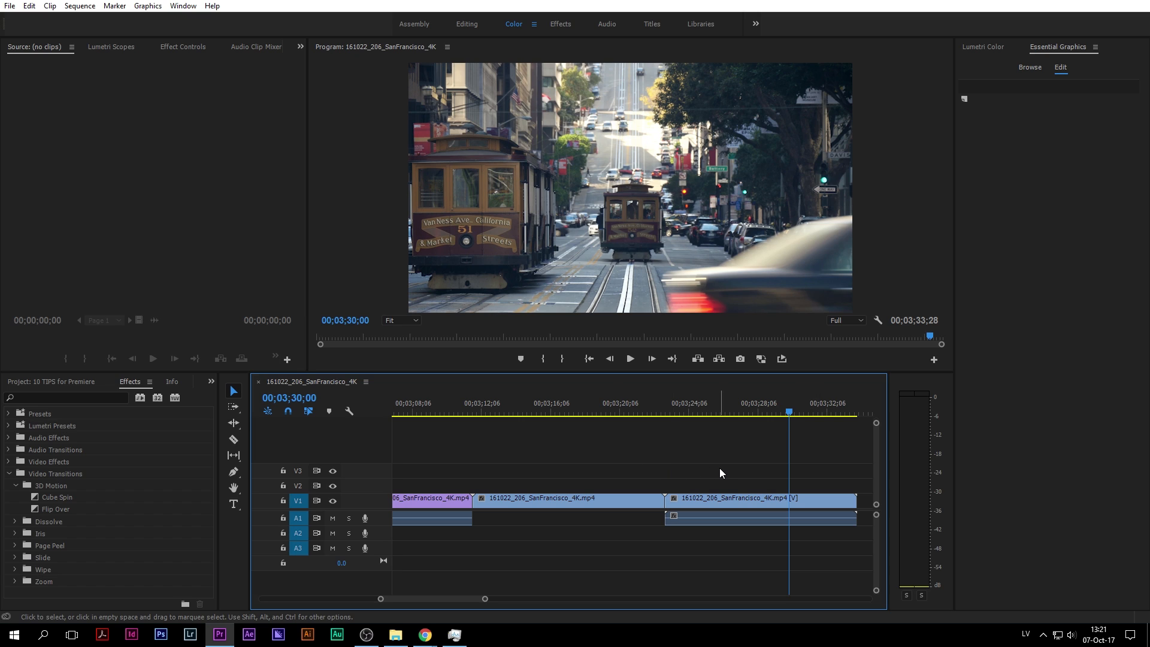
# - Apply the Cube Spin transition to the cut between the last two clips on V1, accepting repeated frames
pyautogui.press('-')
pyautogui.press('-')
pyautogui.press('-')
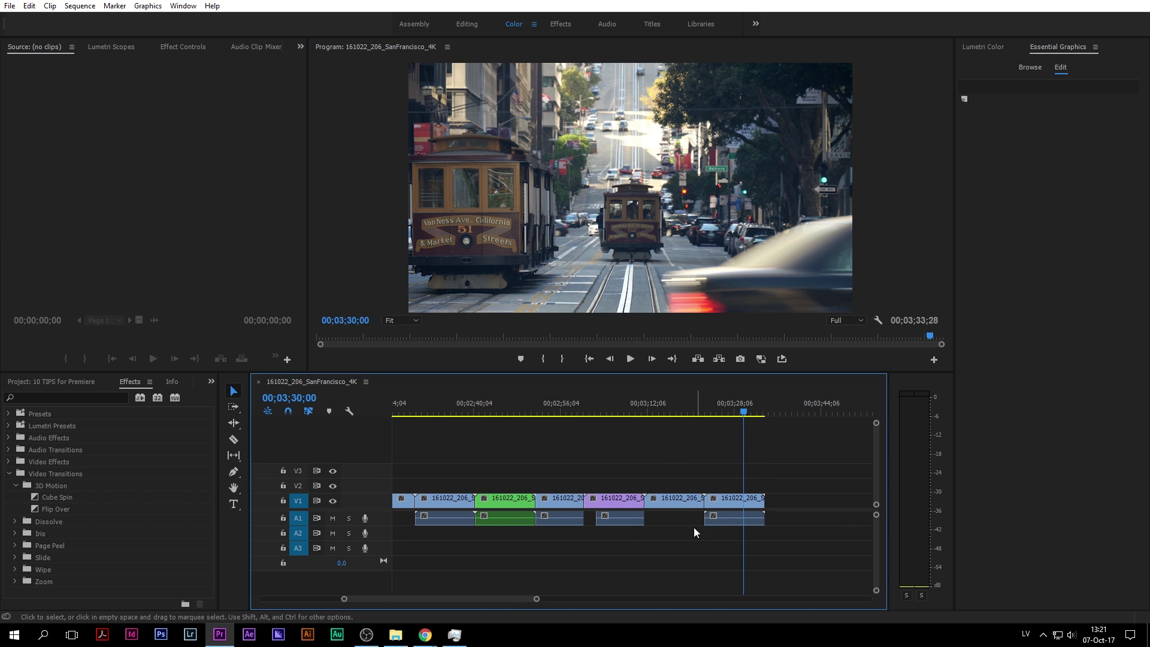
pyautogui.moveTo(514, 598)
pyautogui.mouseDown()
pyautogui.moveTo(401, 605)
pyautogui.moveTo(528, 599)
pyautogui.mouseUp()
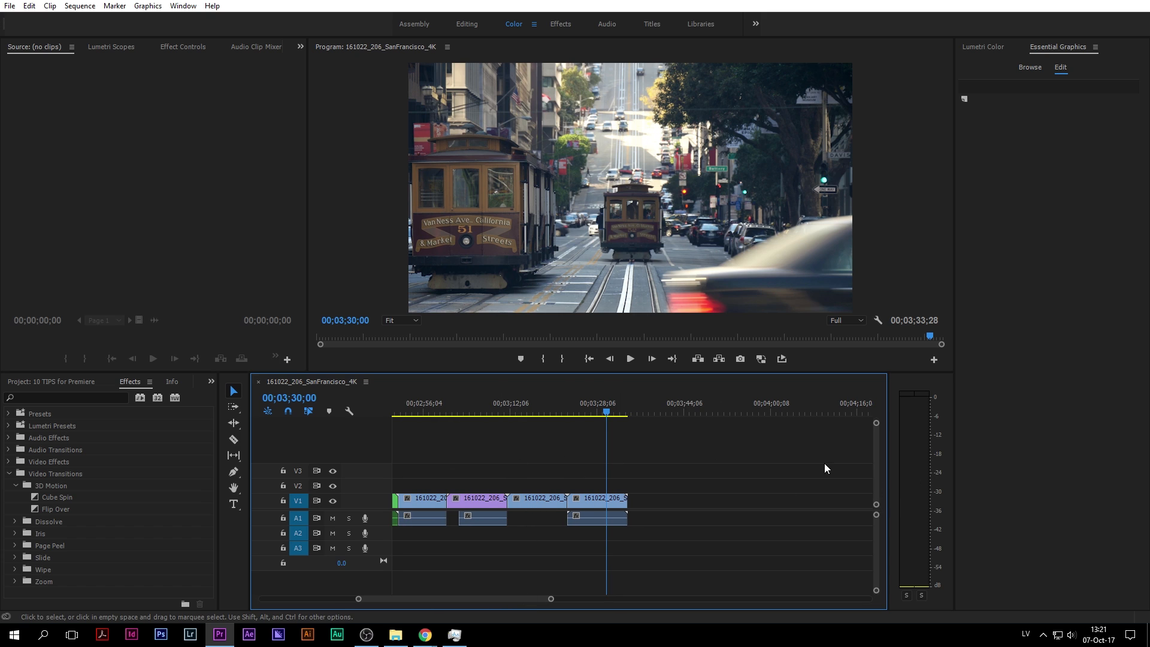
pyautogui.scroll(6, 570, 455)
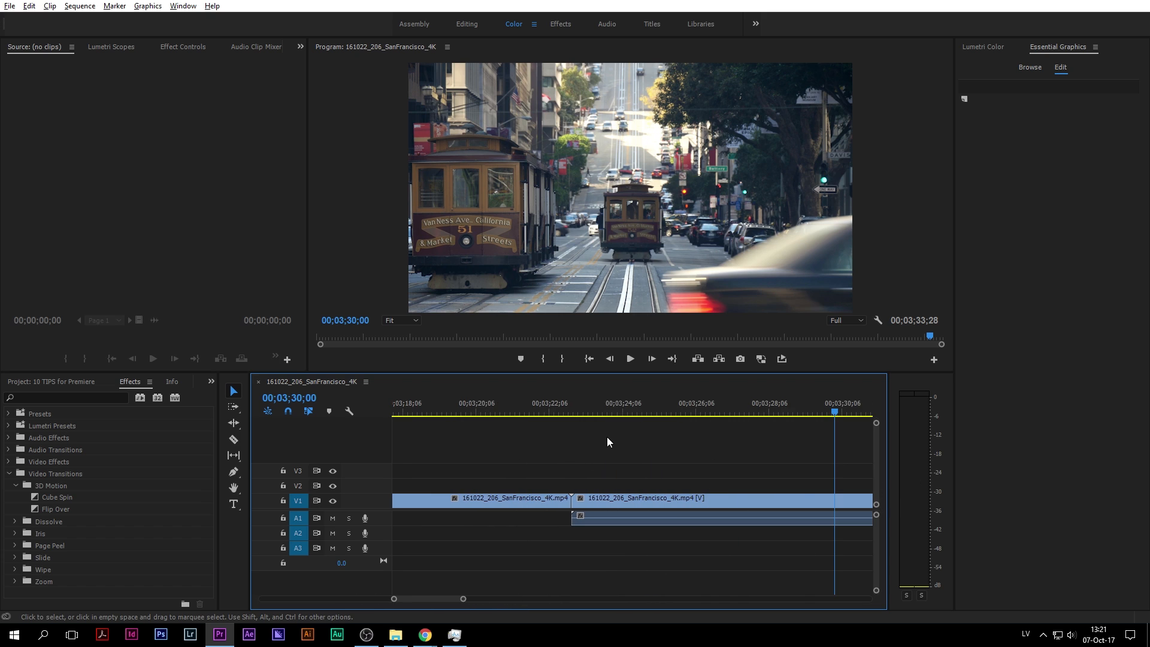
pyautogui.scroll(2, 594, 461)
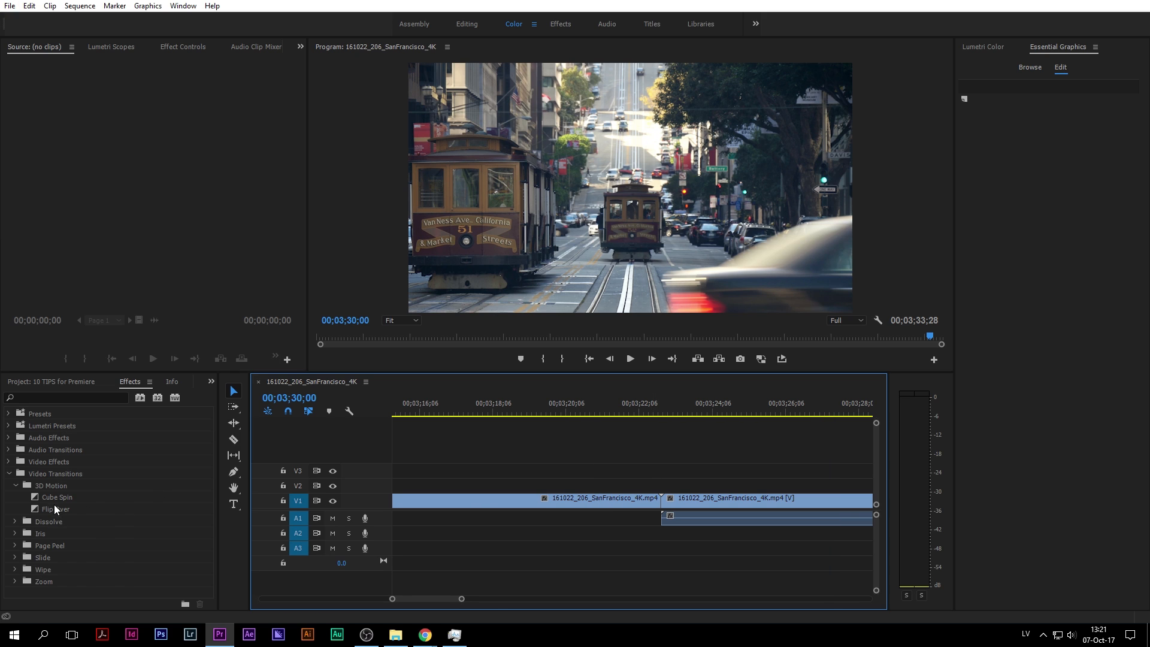
pyautogui.moveTo(49, 497); pyautogui.dragTo(656, 506)
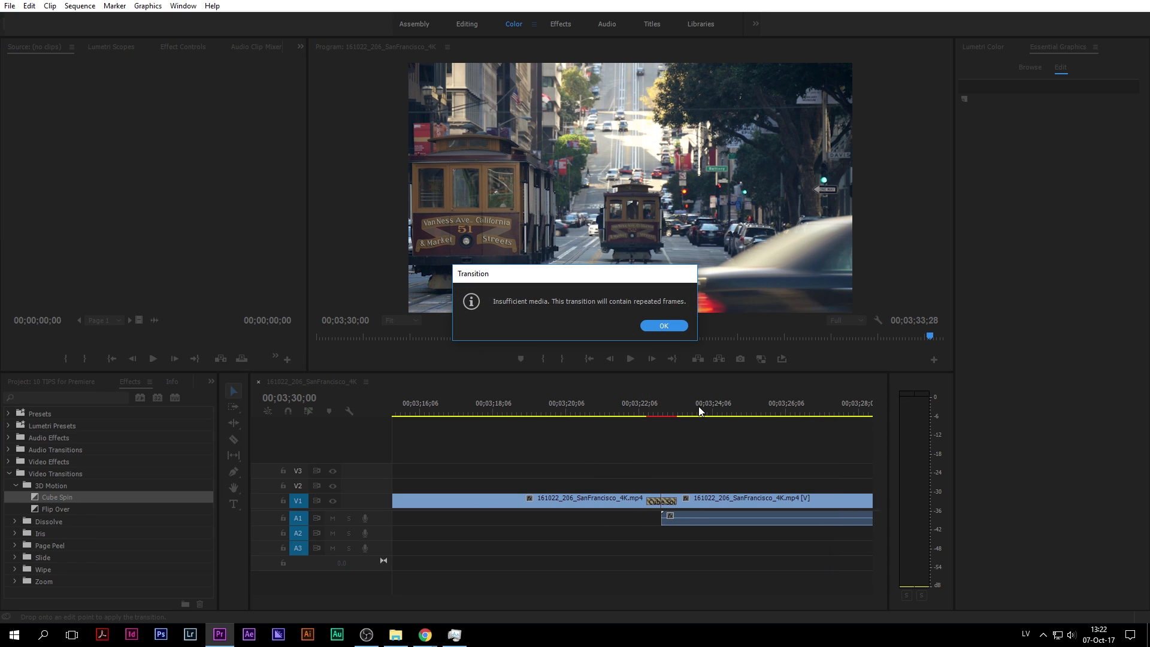
pyautogui.click(675, 329)
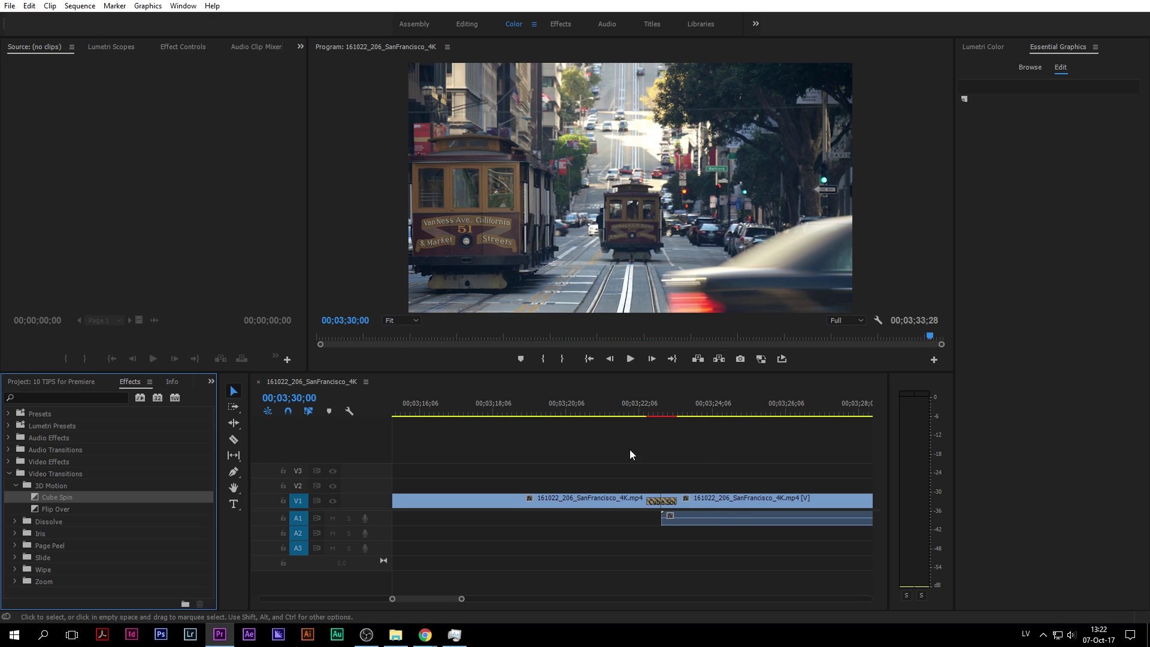
# - Render the sequence preview with the Cube Spin transition and stop the playback that follows
pyautogui.scroll(-1, 705, 458)
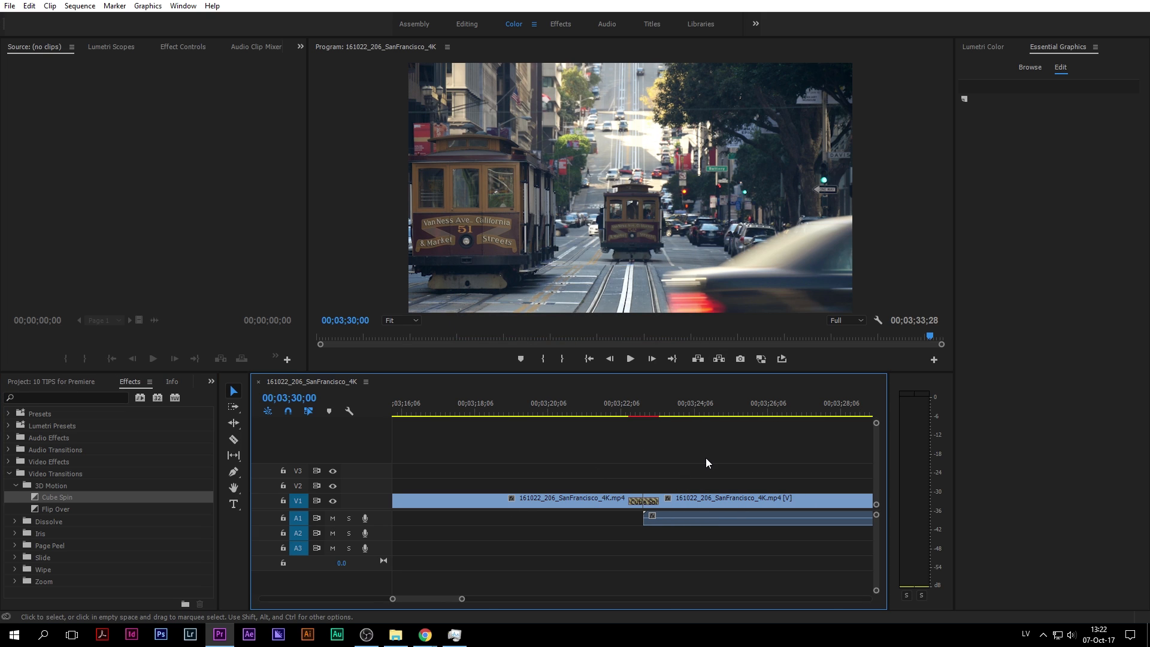
pyautogui.press('Return')
pyautogui.press('space')
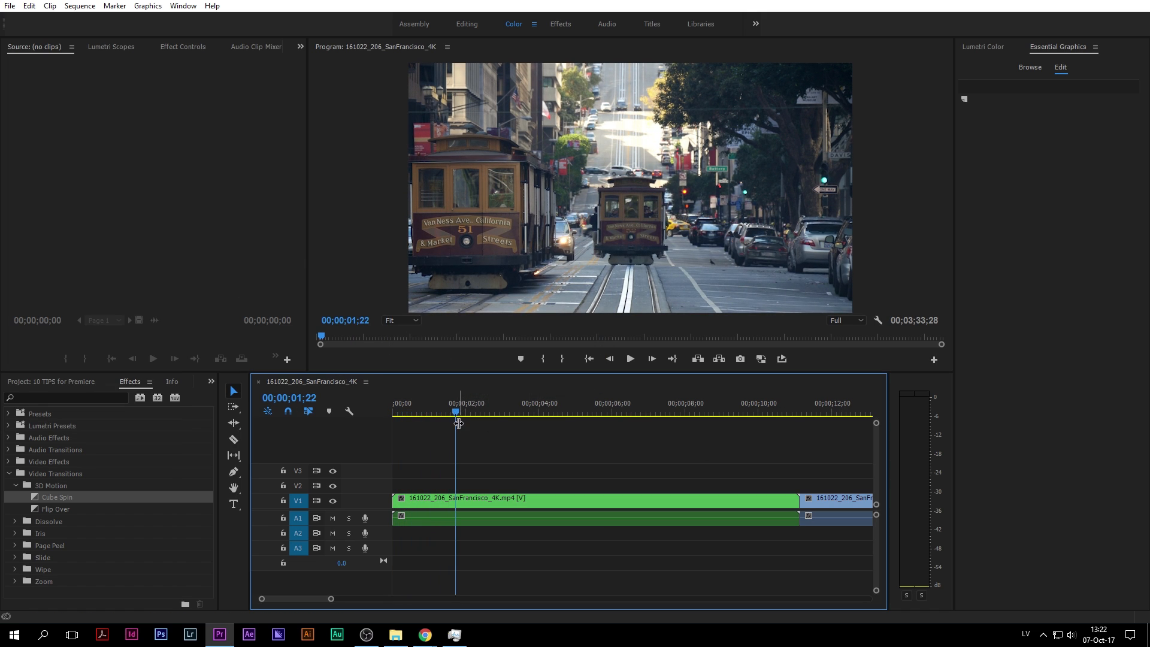
# - Inspect the rendered Cube Spin transition near the sequence's end by placing the playhead on it at 00;03;22;21
pyautogui.keyDown('alt'); pyautogui.scroll(-5, 469, 452); pyautogui.keyUp('alt')
pyautogui.keyDown('alt'); pyautogui.scroll(-4, 472, 450); pyautogui.keyUp('alt')
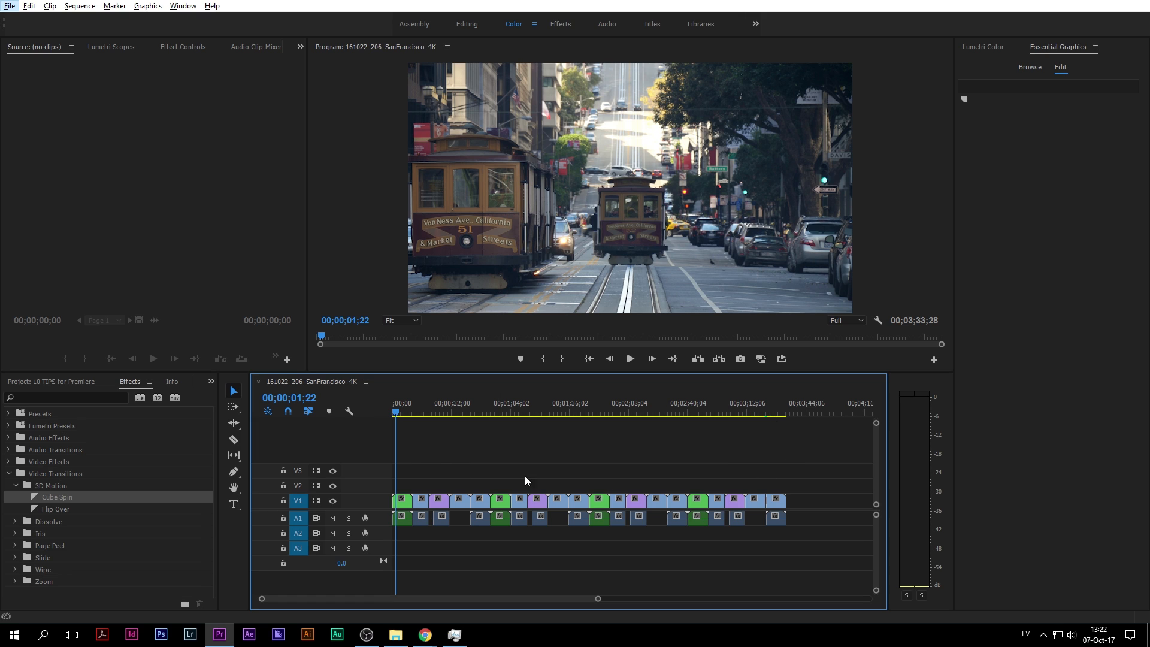
pyautogui.scroll(-3, 431, 456)
pyautogui.scroll(1, 426, 467)
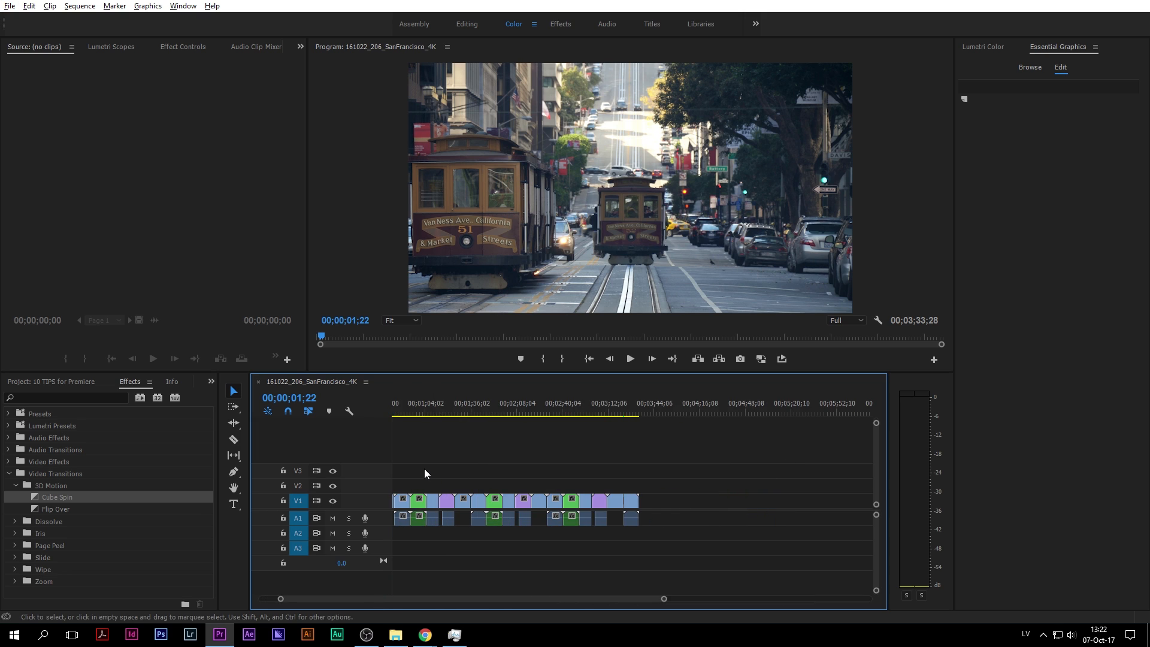
pyautogui.scroll(6, 584, 459)
pyautogui.moveTo(395, 598); pyautogui.dragTo(463, 600)
pyautogui.scroll(5, 736, 474)
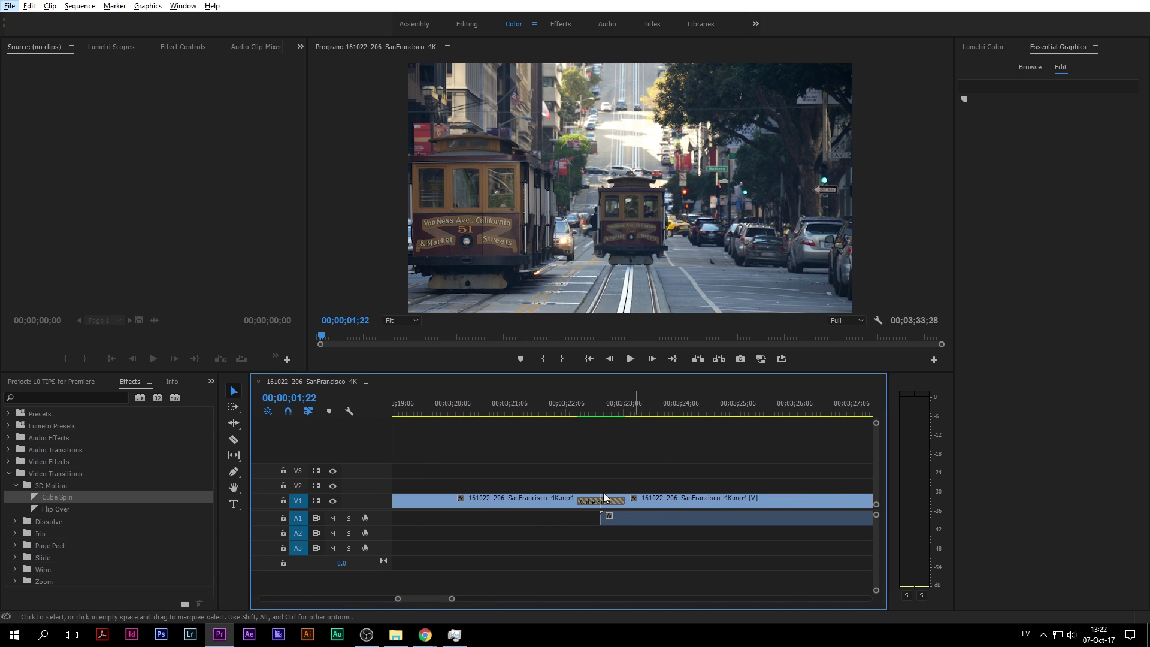
pyautogui.click(597, 410)
pyautogui.scroll(-2, 621, 506)
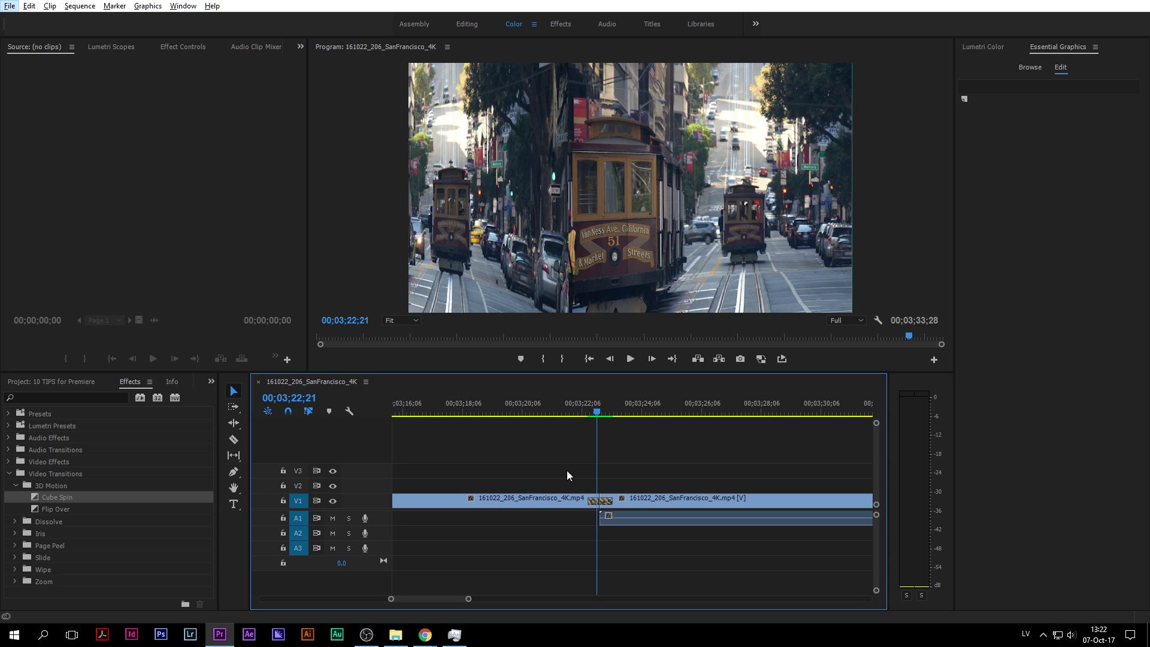
# - Mark an In point just before the transition between the last two clips, at 00;03;21;22
pyautogui.click(680, 414)
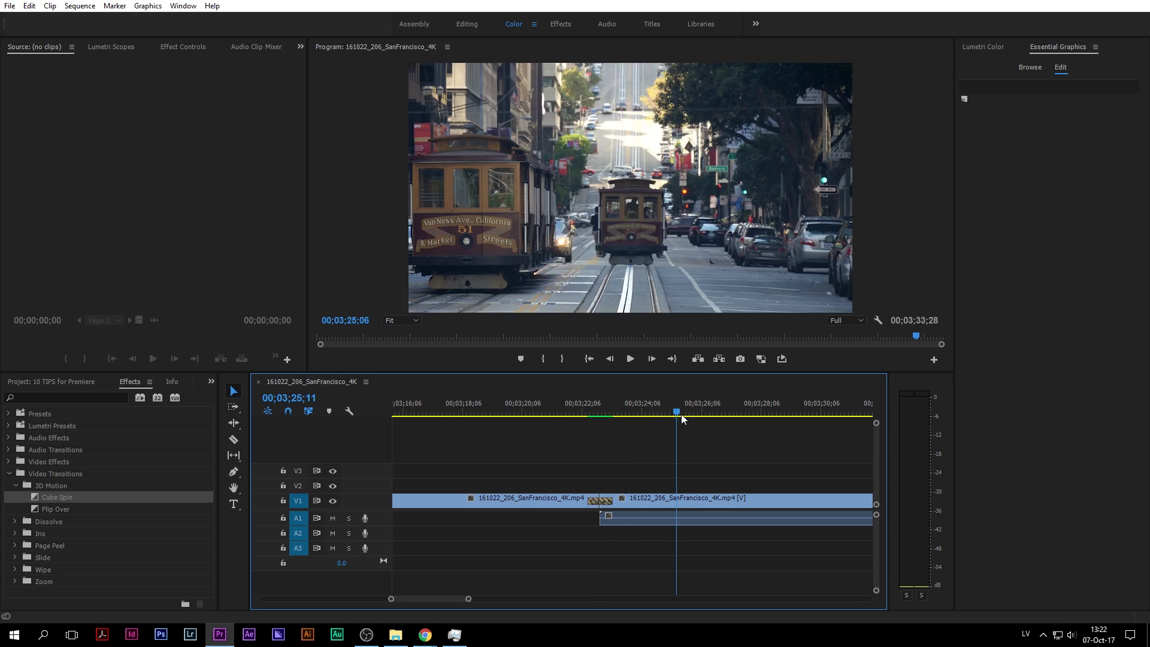
pyautogui.scroll(-2, 551, 453)
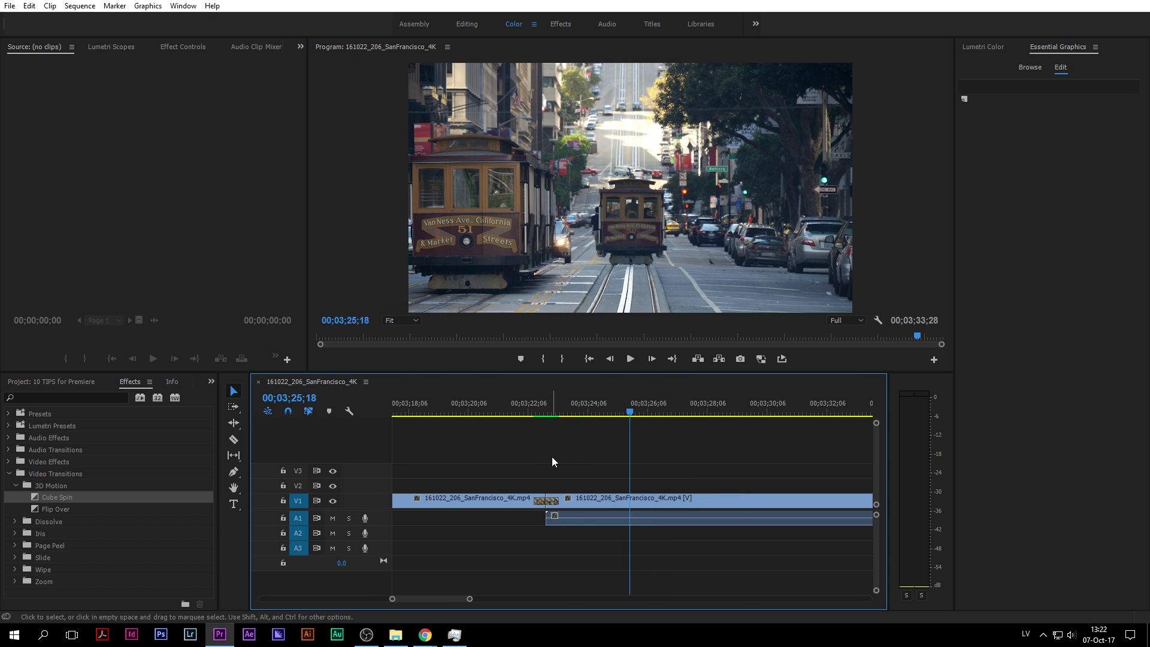
pyautogui.moveTo(503, 404); pyautogui.dragTo(514, 404)
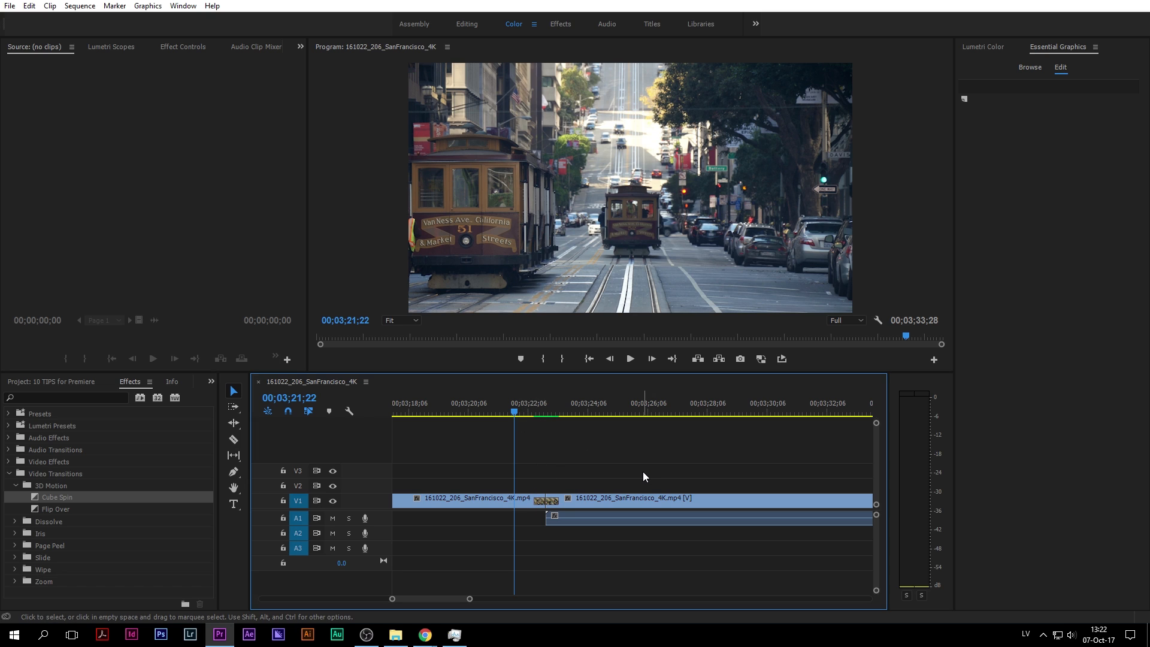
pyautogui.press('i')
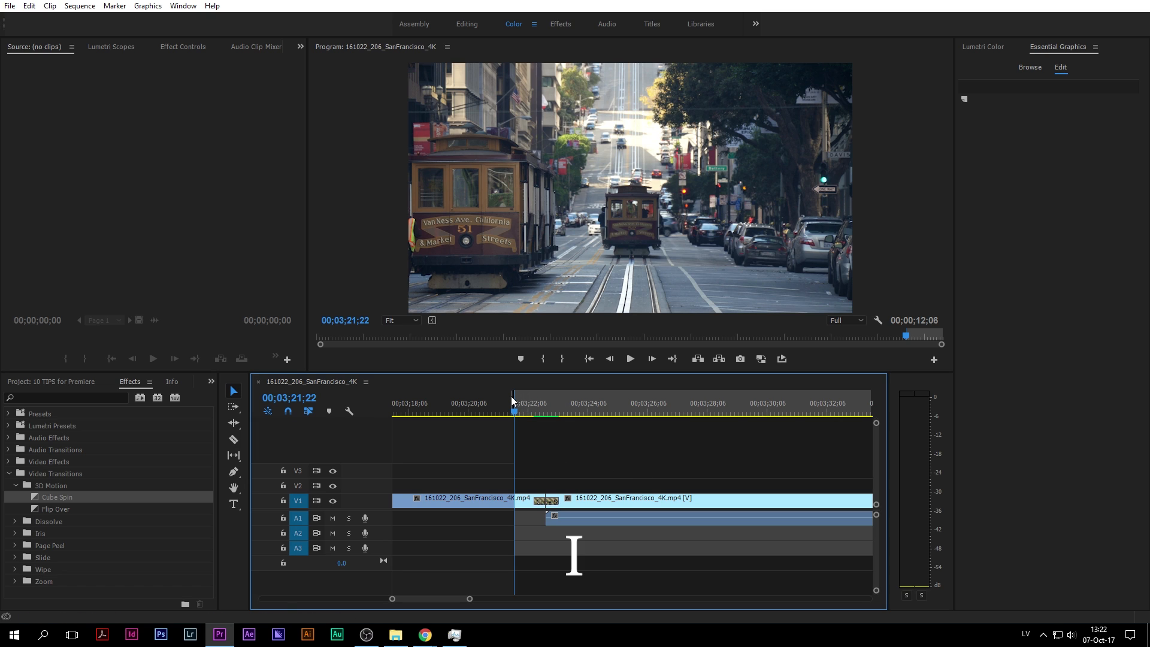
# - Replace the Cube Spin transition with Flip Over, render from the In point, and stop the playback on the transition
pyautogui.moveTo(56, 508); pyautogui.dragTo(546, 501)
pyautogui.press('Return')
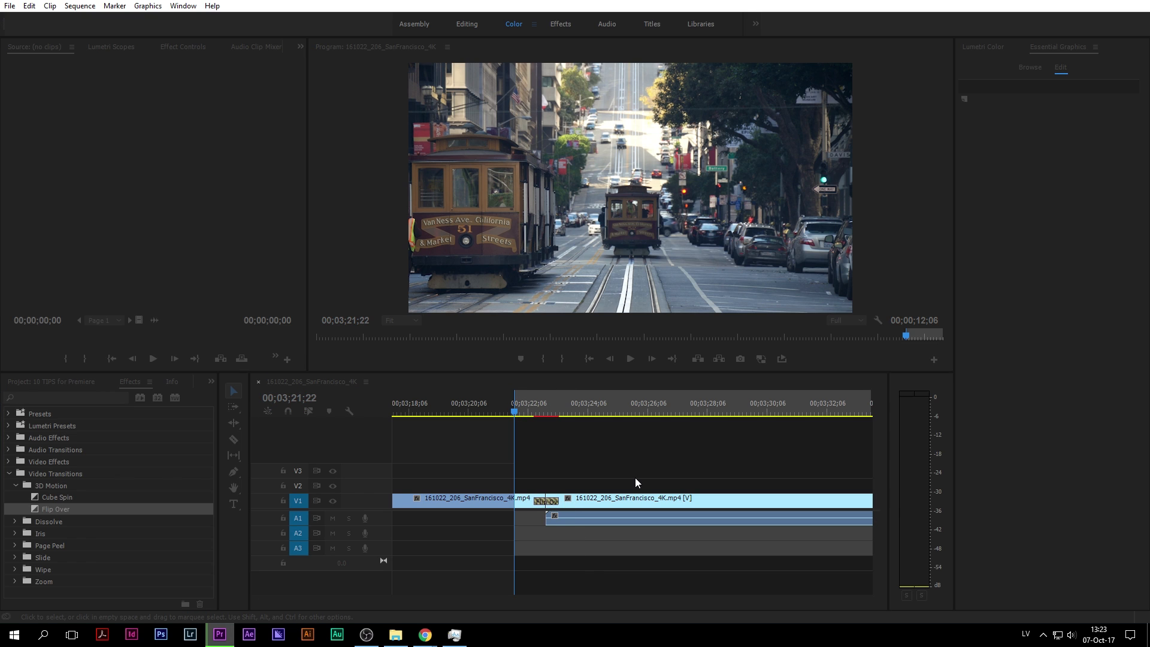
pyautogui.press('space')
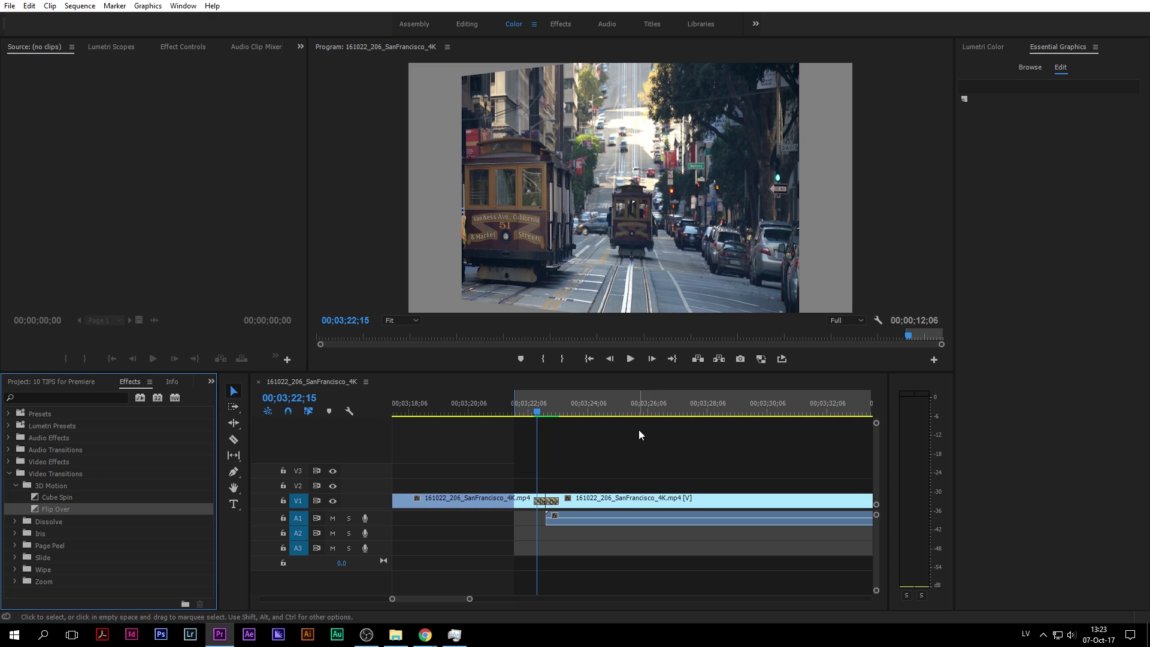
# - Return the playhead to the sequence's start and examine the marked range with the Flip Over transition near the end
pyautogui.scroll(-4, 638, 430)
pyautogui.moveTo(482, 599); pyautogui.dragTo(357, 613)
pyautogui.click(395, 412)
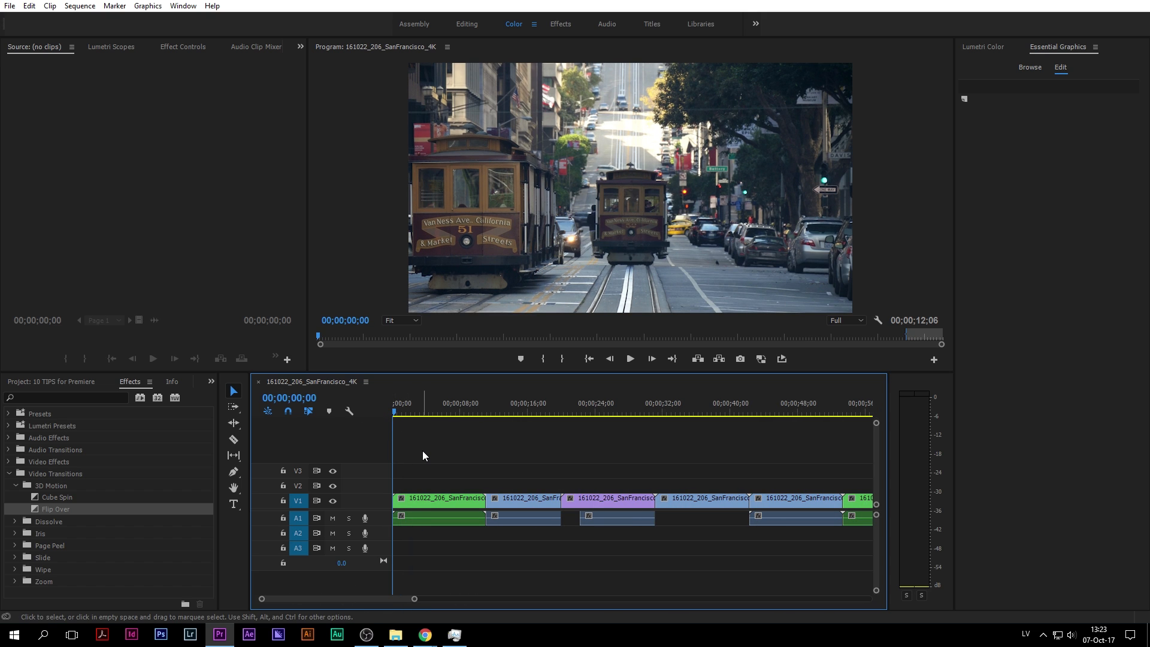
pyautogui.moveTo(371, 601); pyautogui.dragTo(473, 592)
pyautogui.scroll(3, 601, 467)
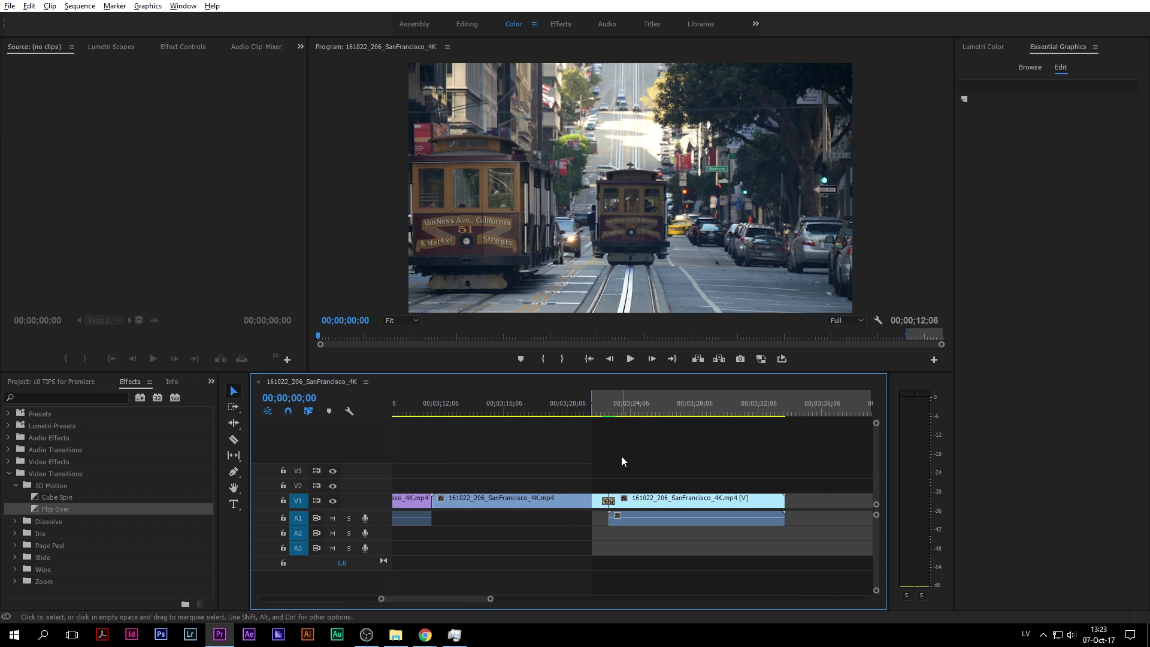
pyautogui.scroll(2, 622, 460)
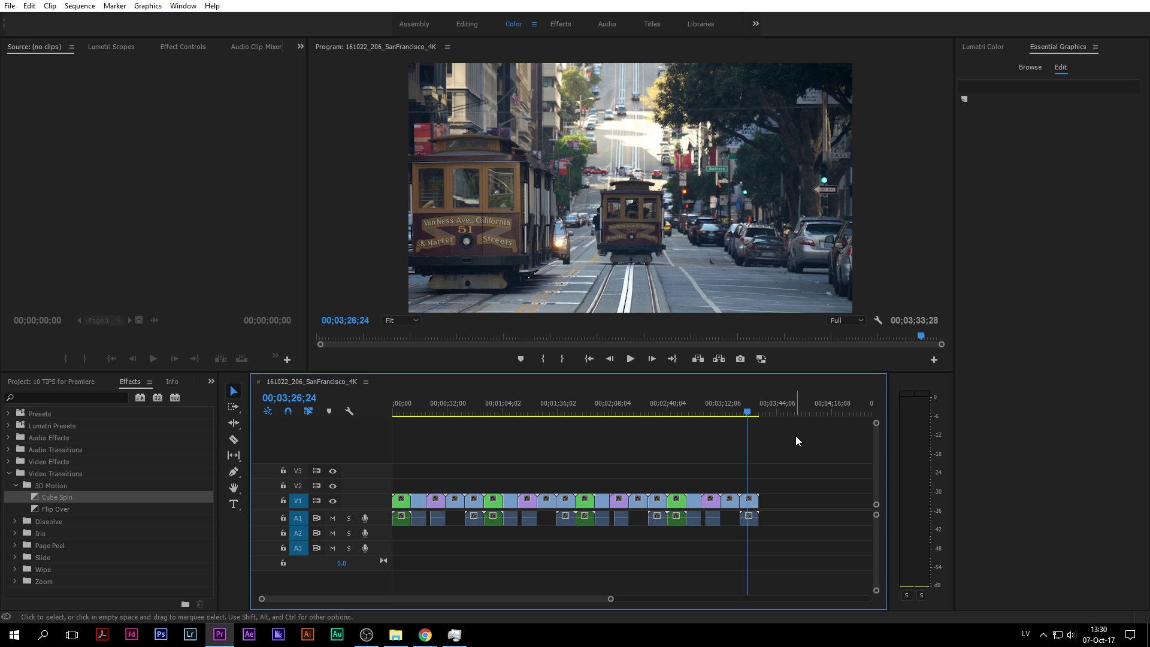
# - Play the last clip from 00;03;25;01, skip ahead to finish the sequence, and replay it from the beginning
pyautogui.moveTo(747, 413); pyautogui.dragTo(744, 413)
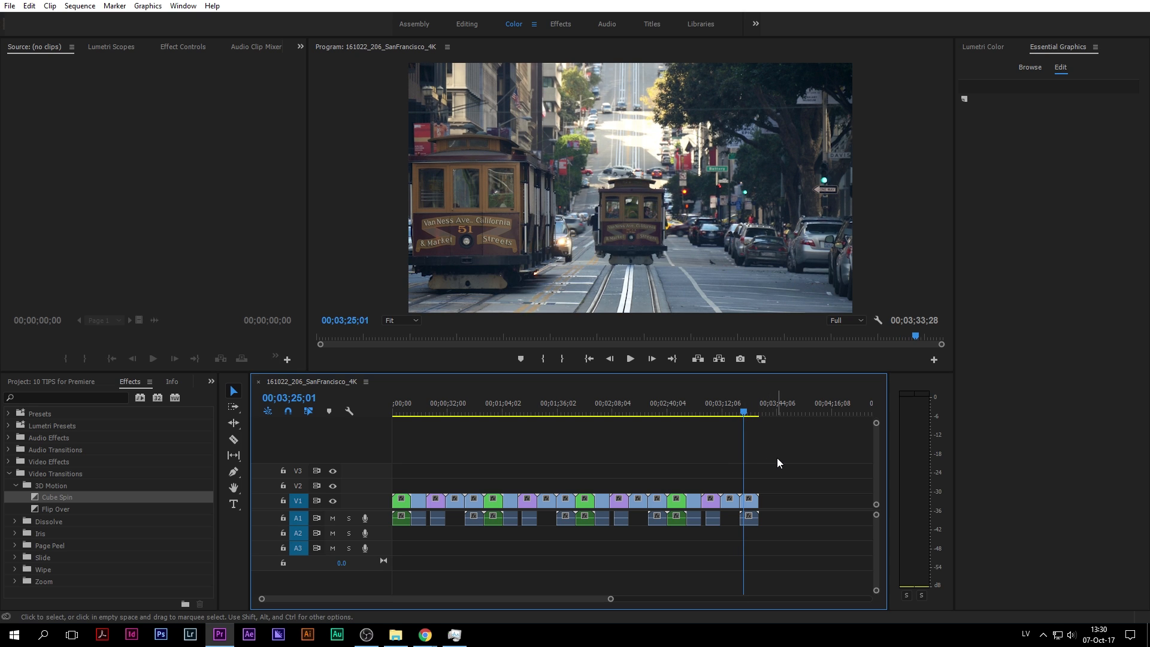
pyautogui.press('space')
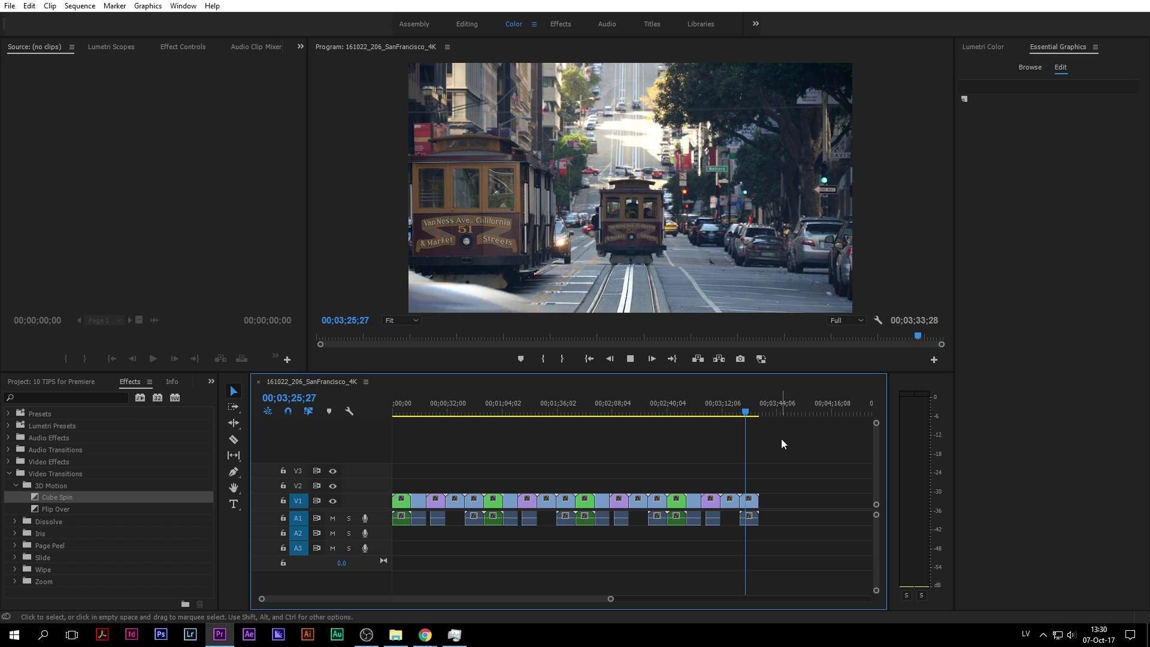
pyautogui.click(752, 412)
pyautogui.press('space')
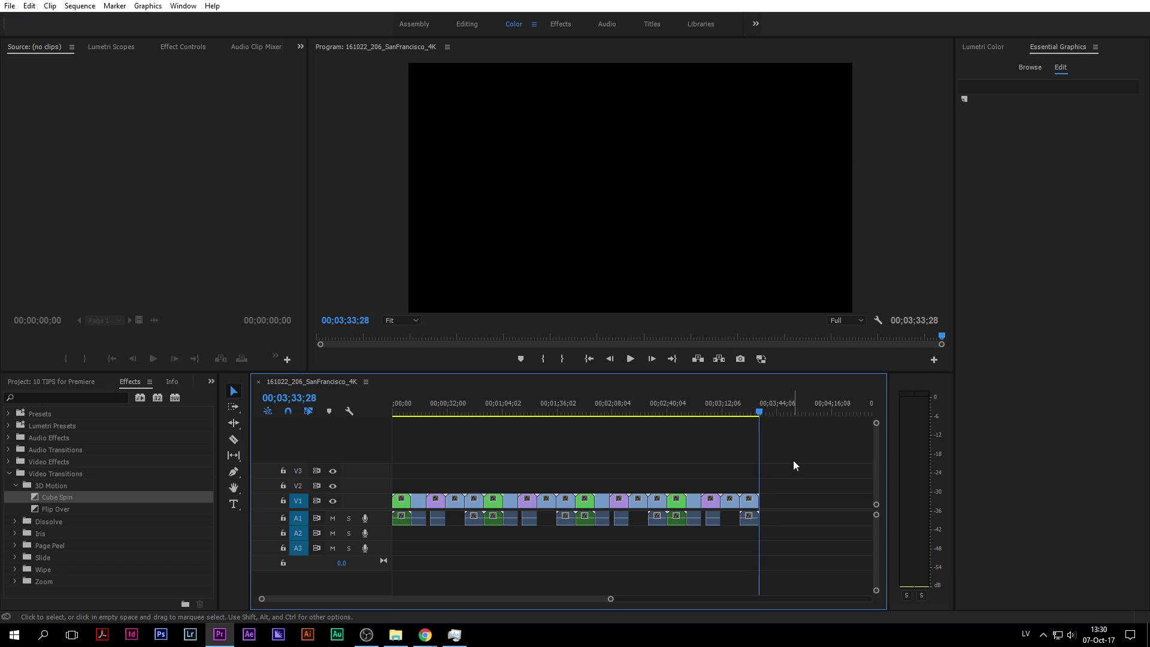
pyautogui.press('space')
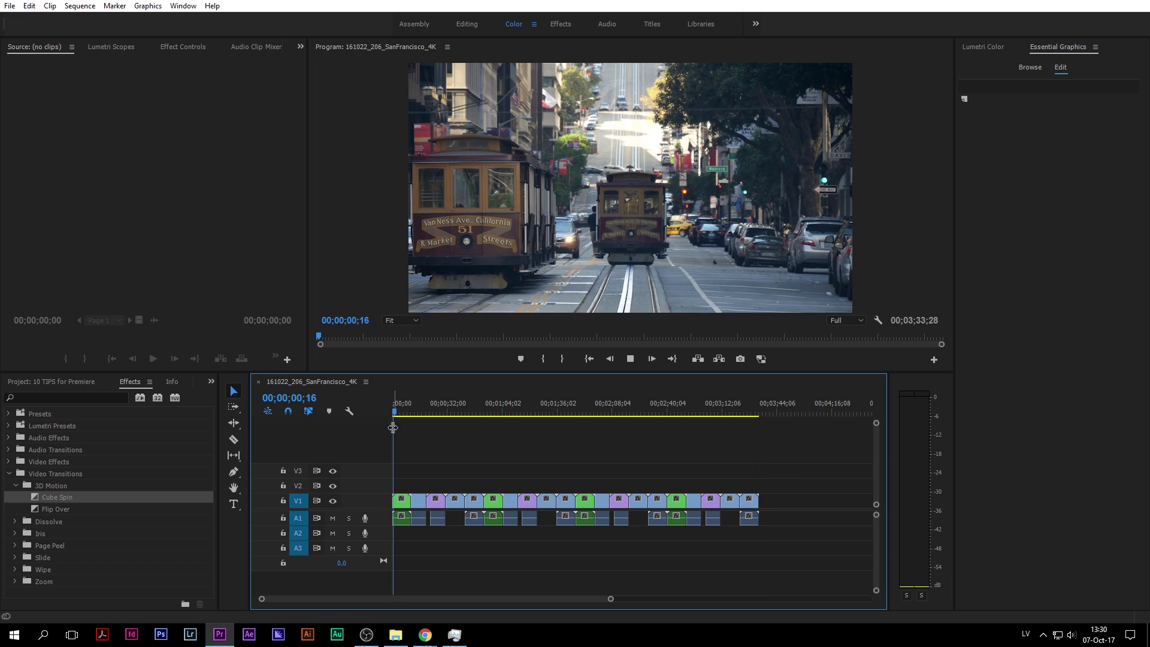
# - Stop the playback and mark a range around the last cut, with the In point at 00;03;20;06 and the Out point at 00;03;26;03
pyautogui.press('space')
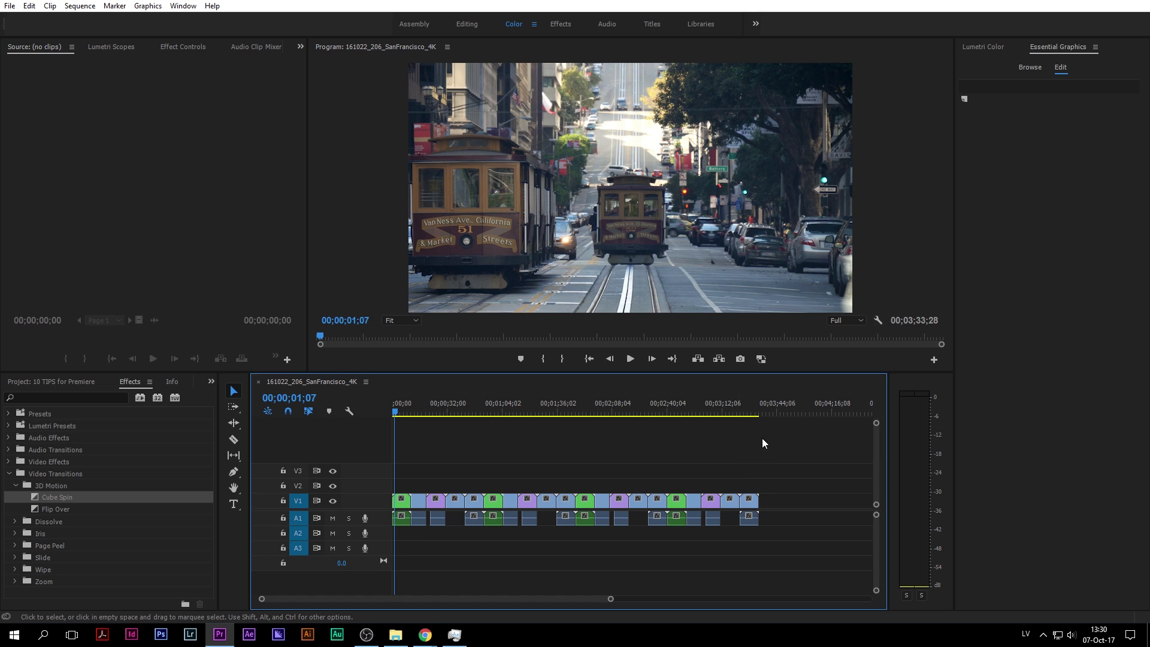
pyautogui.click(748, 405)
pyautogui.scroll(6, 768, 445)
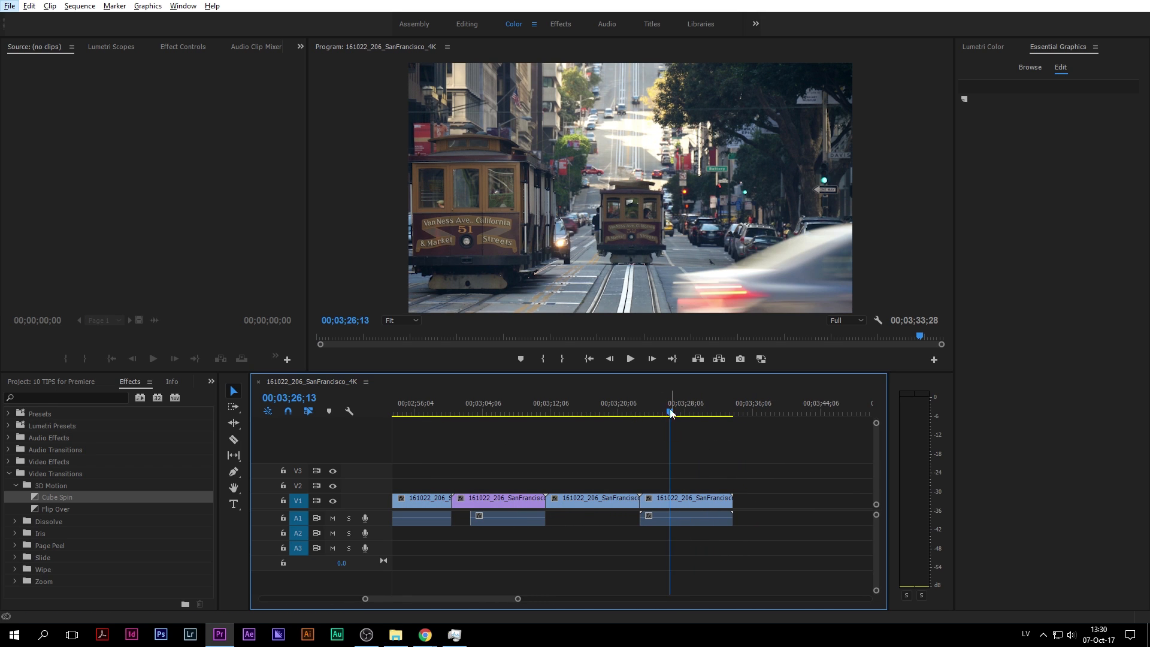
pyautogui.click(618, 409)
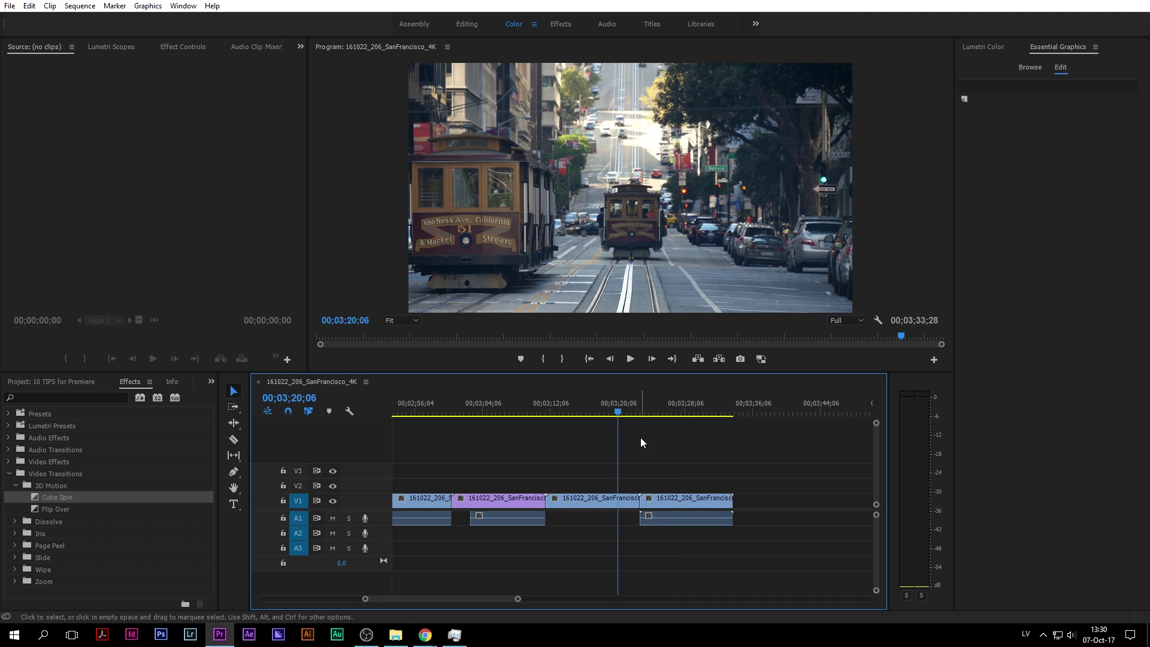
pyautogui.press('i')
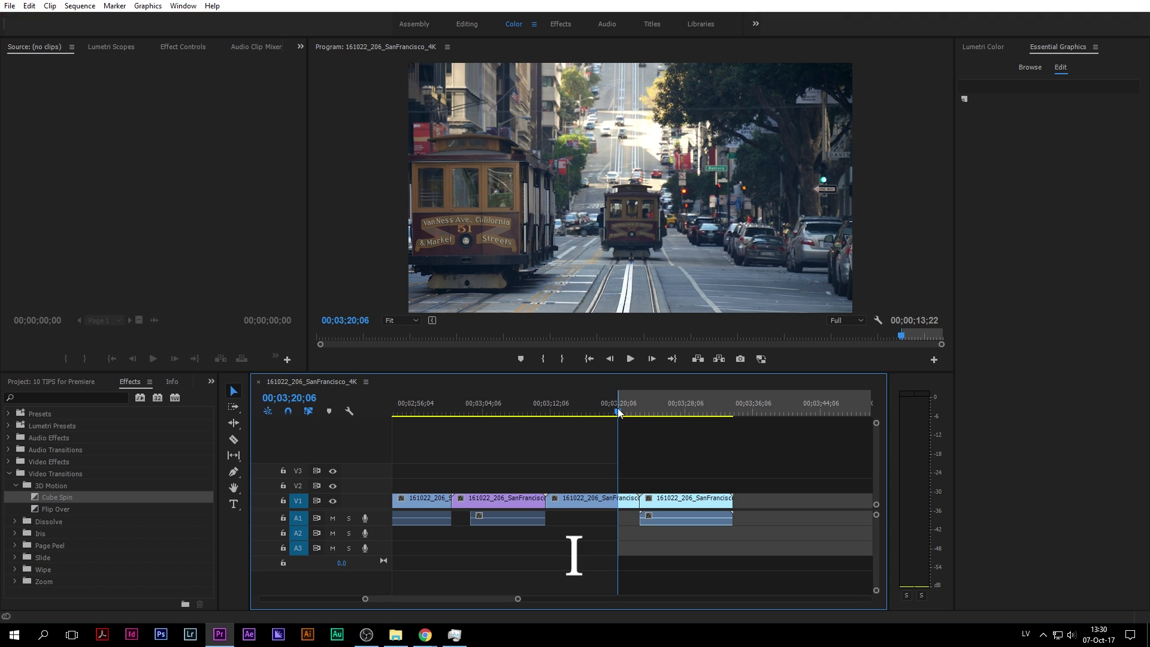
pyautogui.click(669, 404)
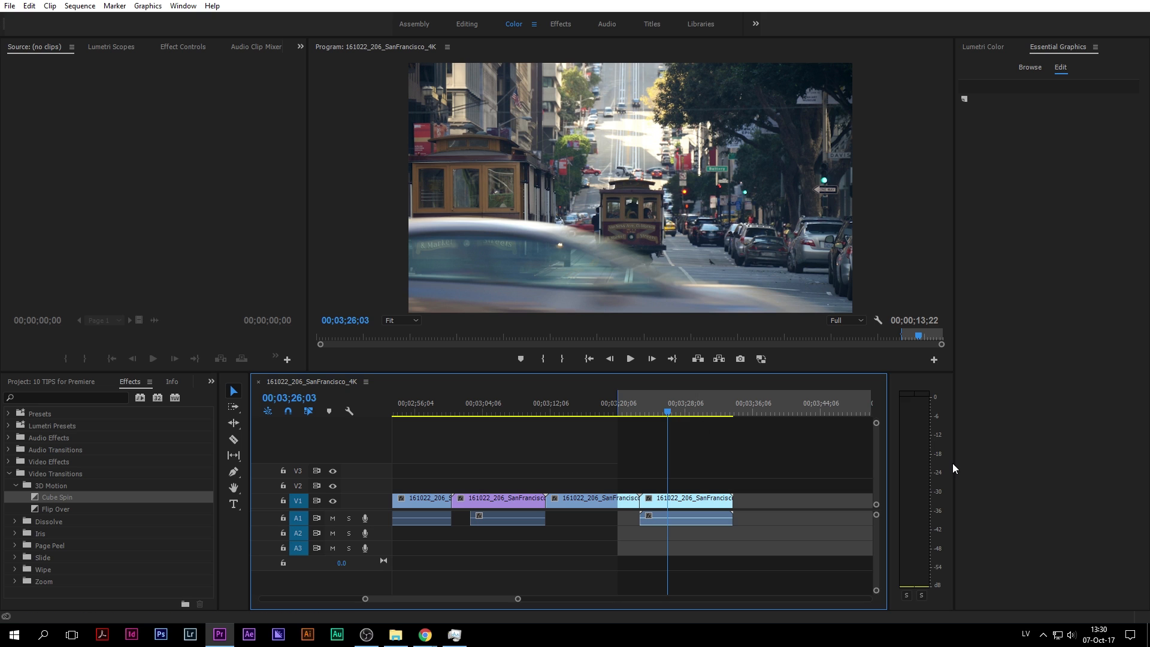
pyautogui.press('o')
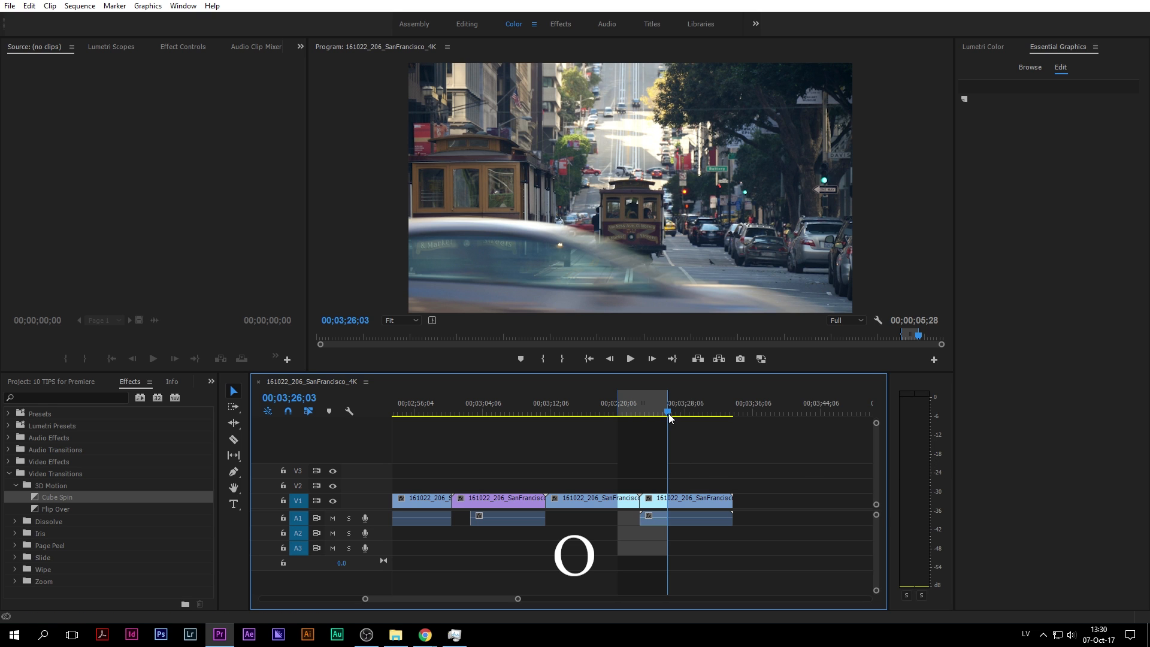
# - Add the Loop button to the Program monitor's transport controls, enable it, and play the marked range from 00;03;23;29
pyautogui.moveTo(667, 412)
pyautogui.mouseDown()
pyautogui.moveTo(623, 412)
pyautogui.moveTo(660, 413)
pyautogui.moveTo(626, 412)
pyautogui.moveTo(649, 412)
pyautogui.mouseUp()
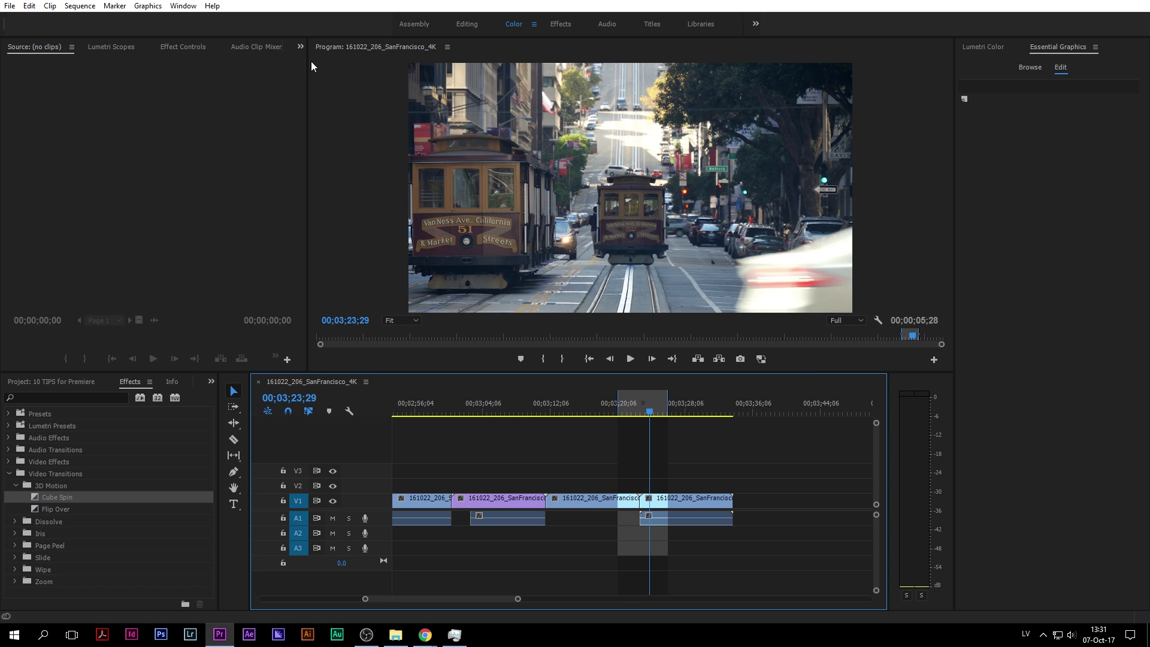
pyautogui.click(934, 360)
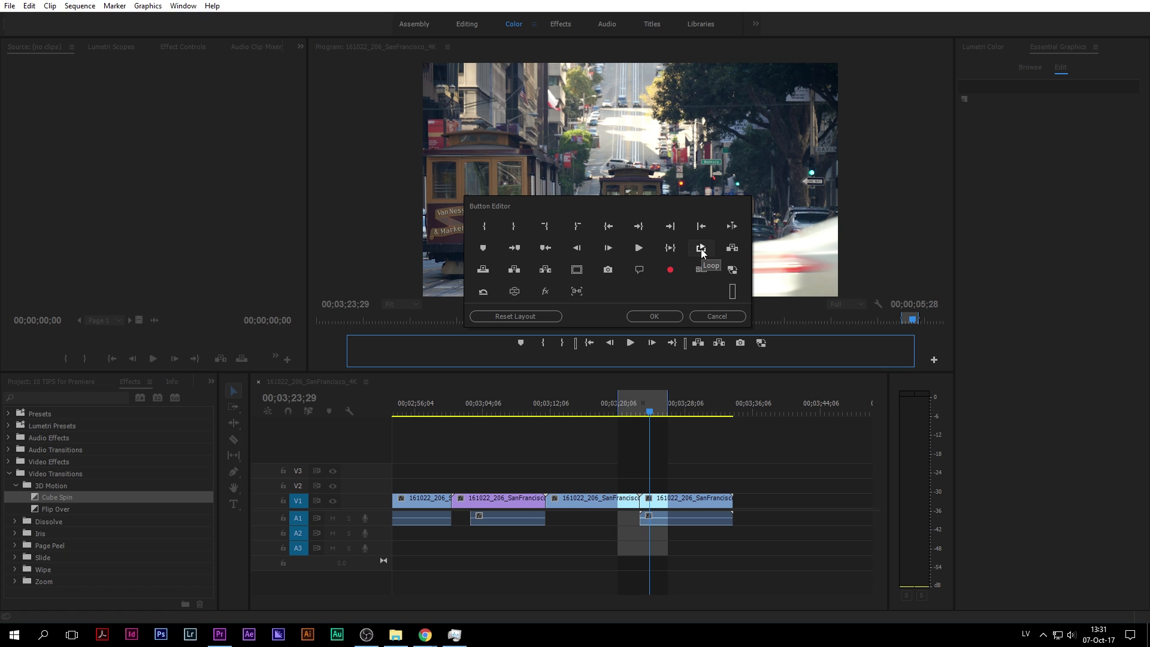
pyautogui.moveTo(702, 248); pyautogui.dragTo(805, 356)
pyautogui.click(661, 315)
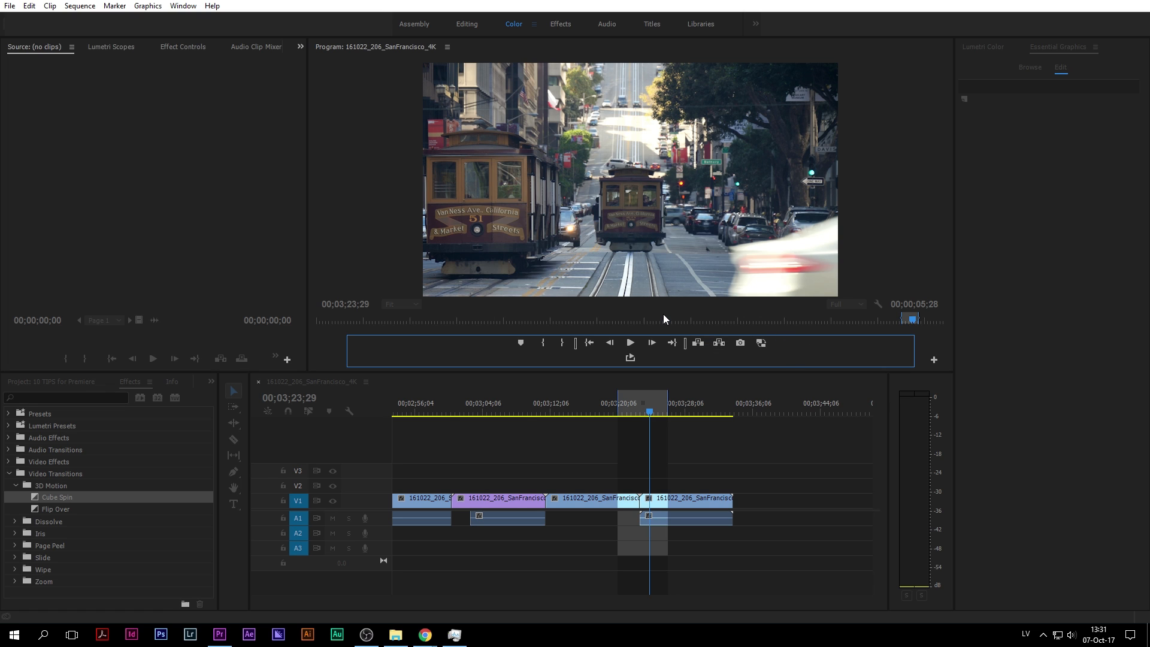
pyautogui.click(630, 359)
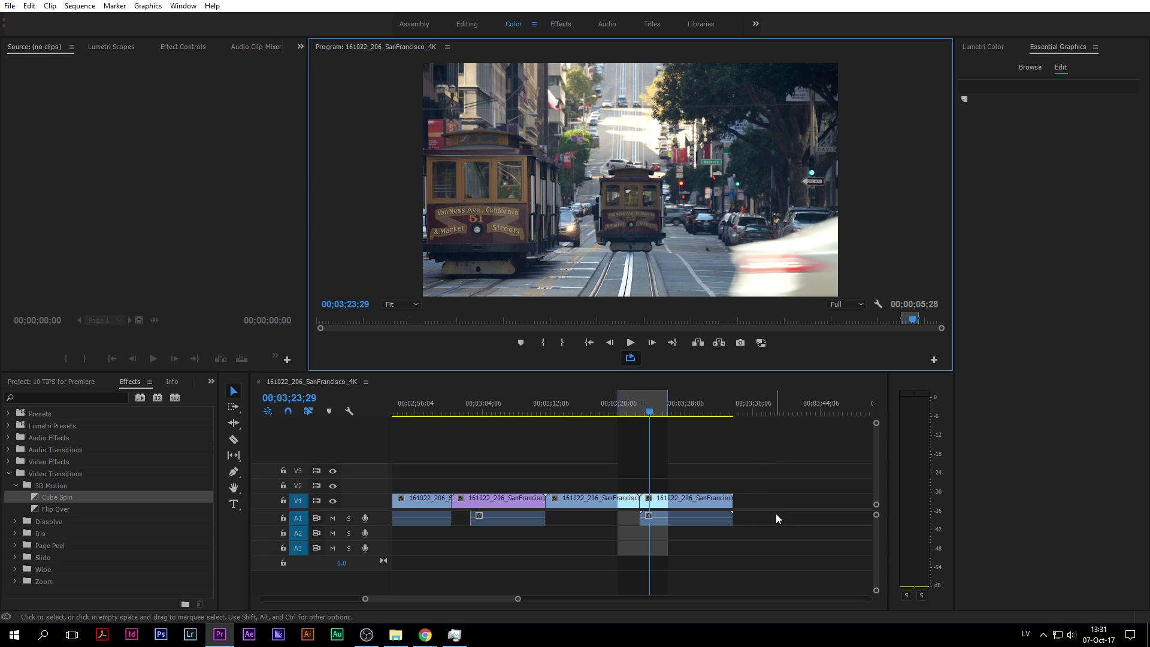
pyautogui.press('space')
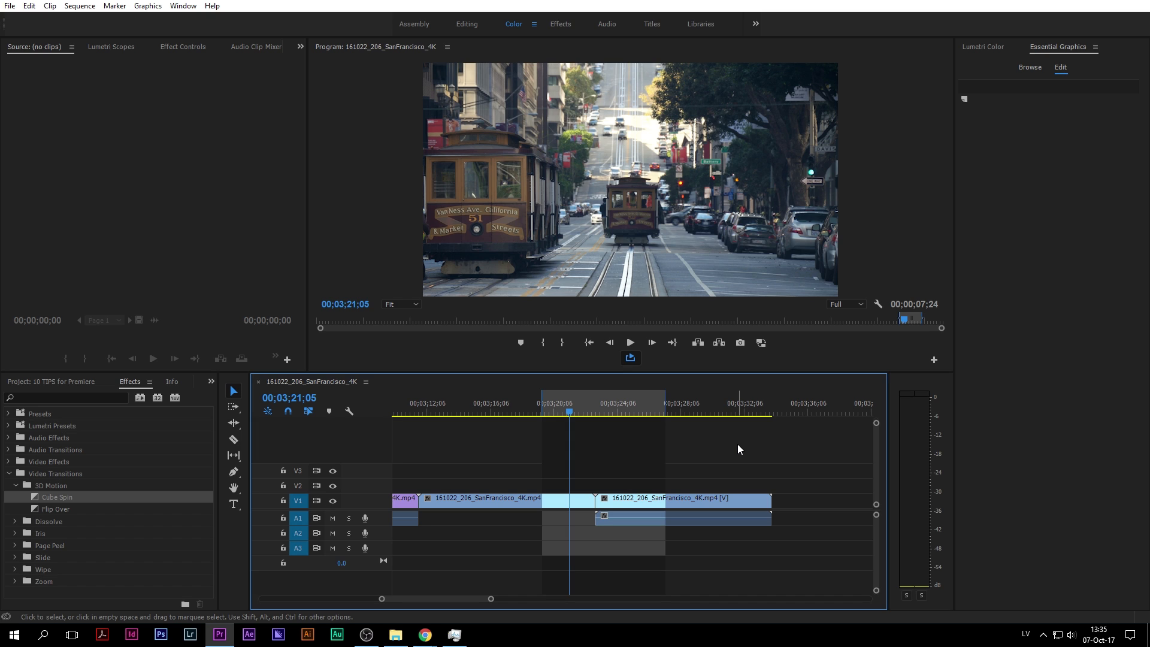
# - Clear the In and Out points and mark a new range across the last cut, with the Out point at 00;03;26;01
pyautogui.hotkey('ctrl', 'shift', 'x')
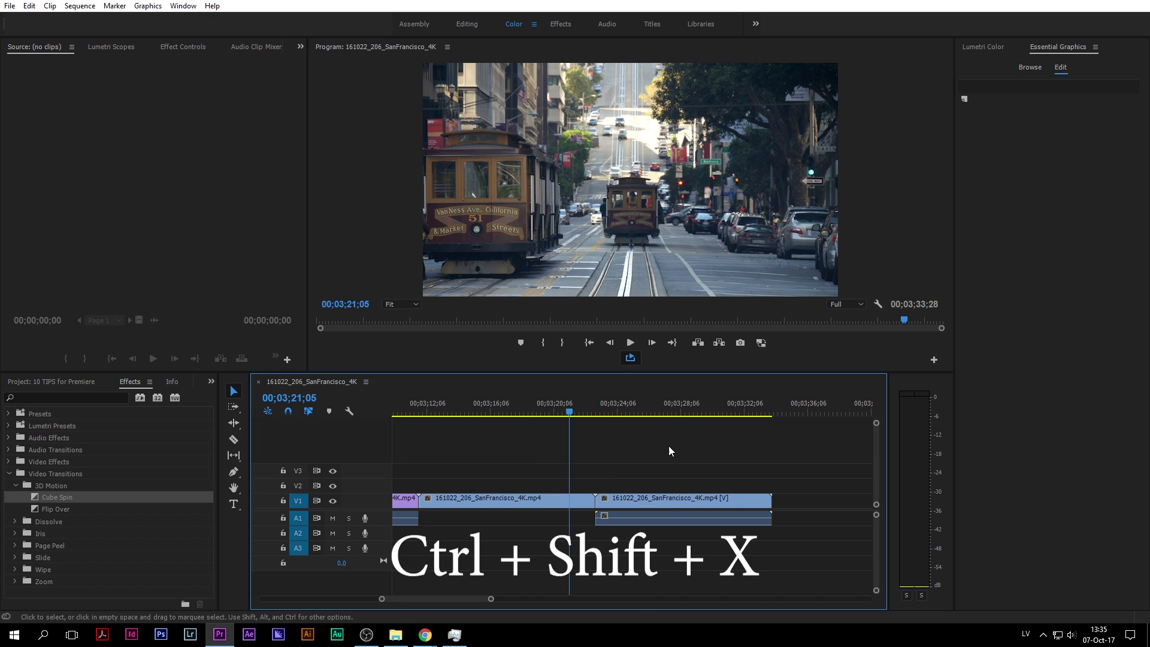
pyautogui.click(548, 407)
pyautogui.press('i')
pyautogui.click(646, 405)
pyautogui.press('o')
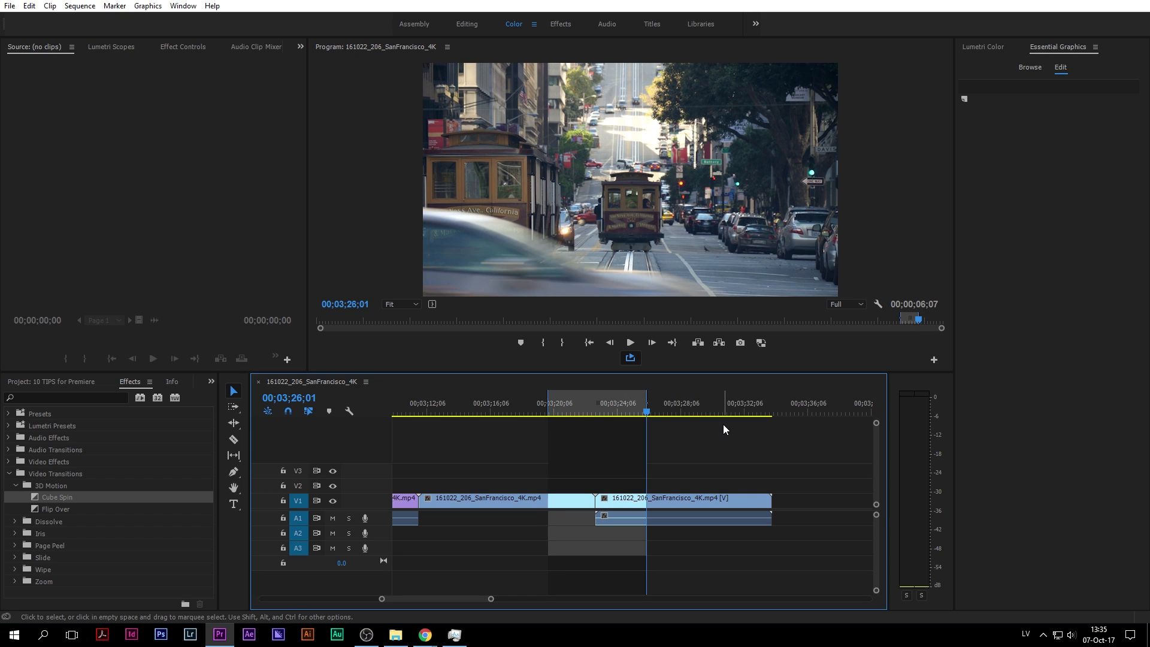
# - Remove the newly marked range with the time ruler's Clear In and Out command
pyautogui.rightClick(593, 397)
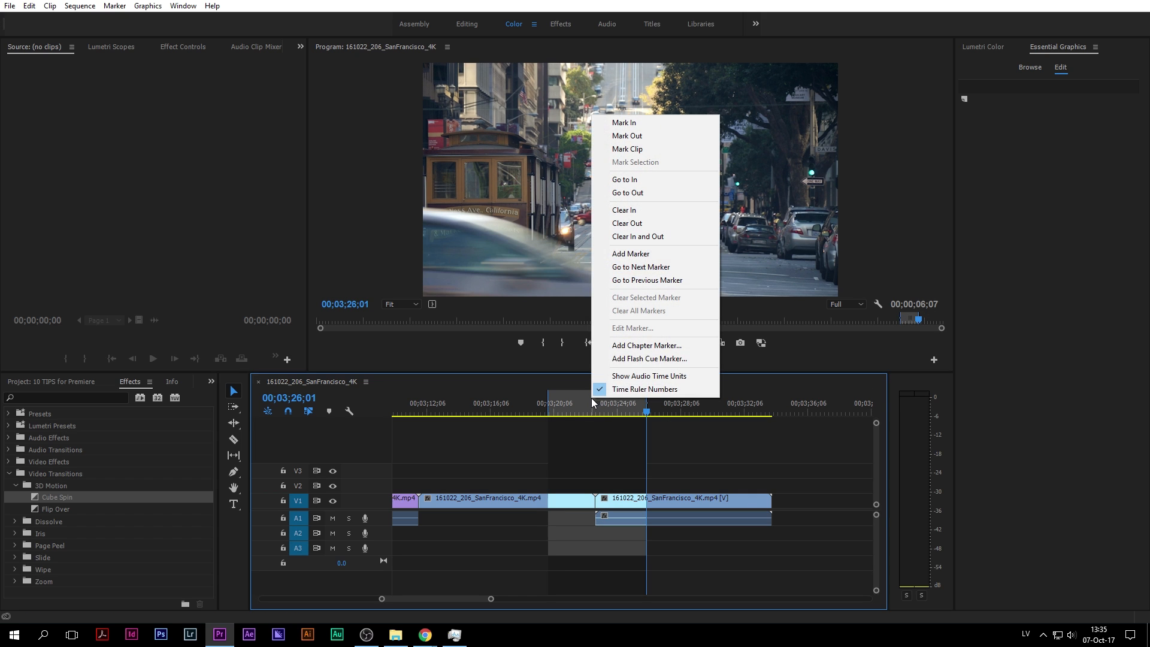
pyautogui.click(663, 238)
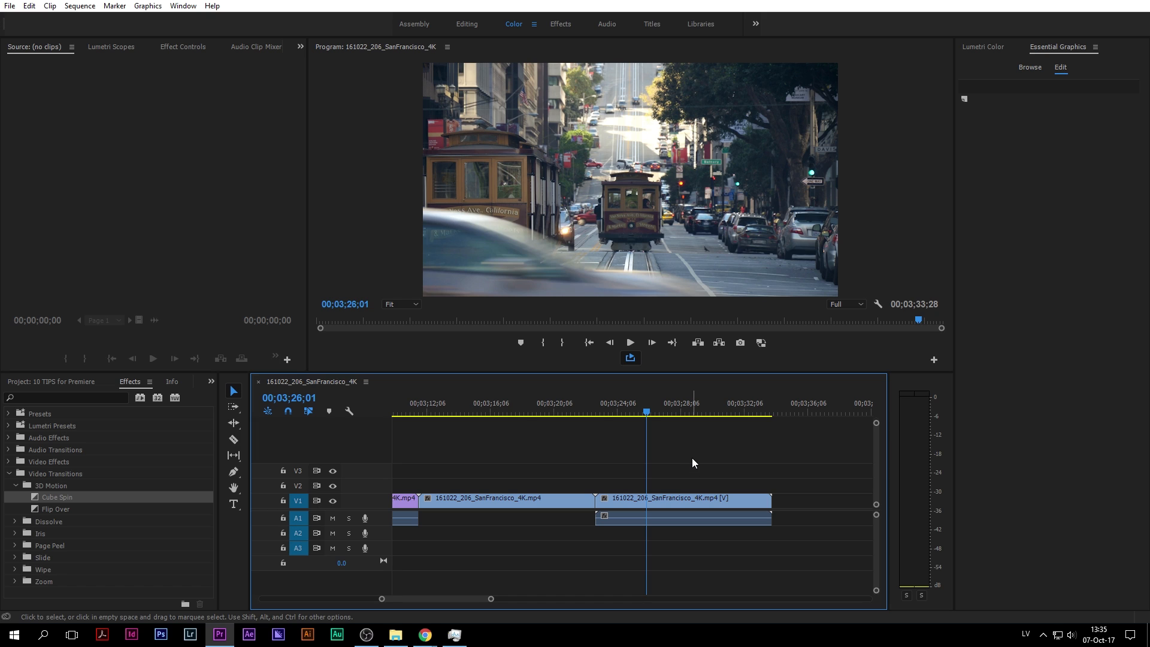
pyautogui.rightClick(568, 403)
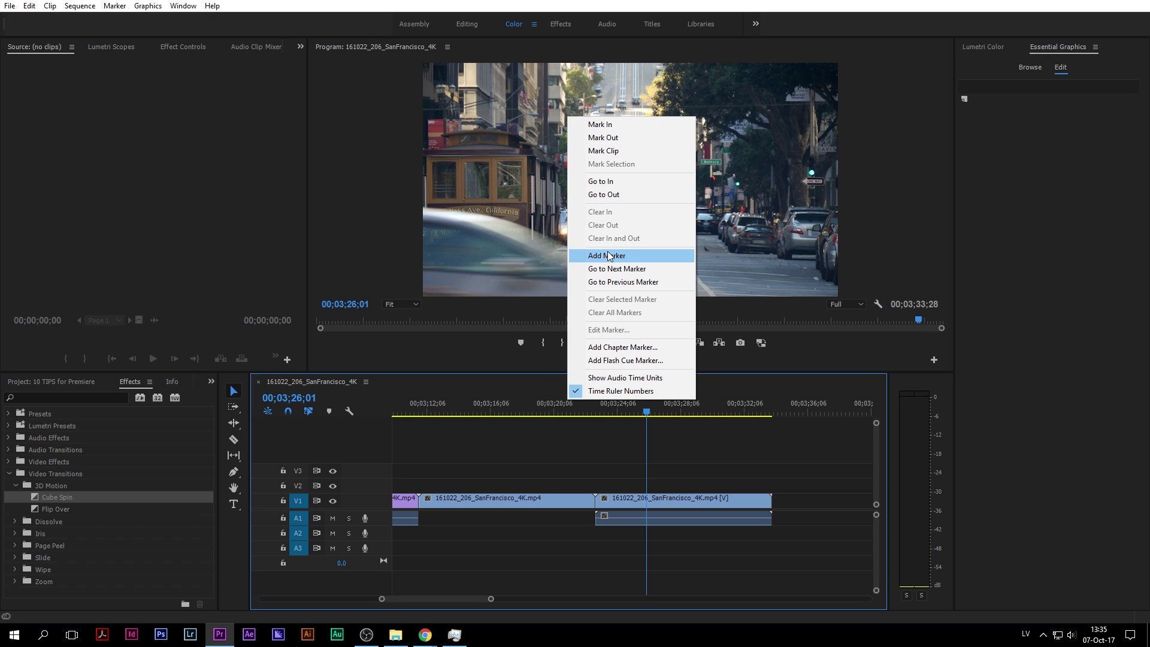
pyautogui.click(523, 405)
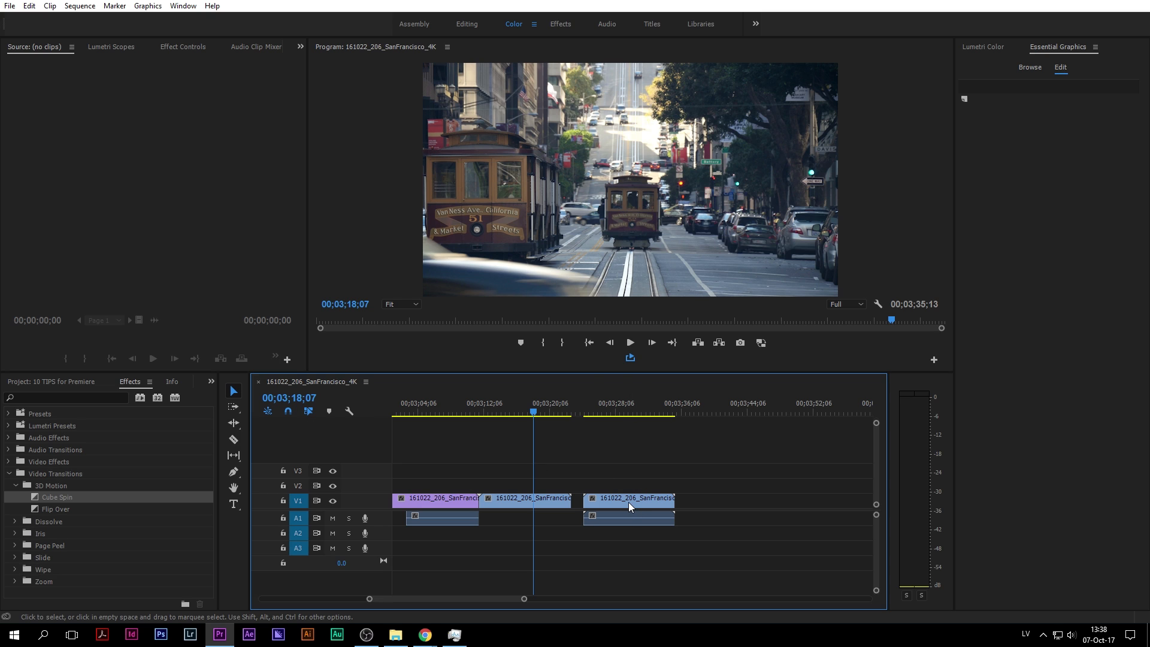
# - Try nudging the last clip back and forth beside the gap, and save the project
pyautogui.moveTo(623, 502); pyautogui.dragTo(618, 504)
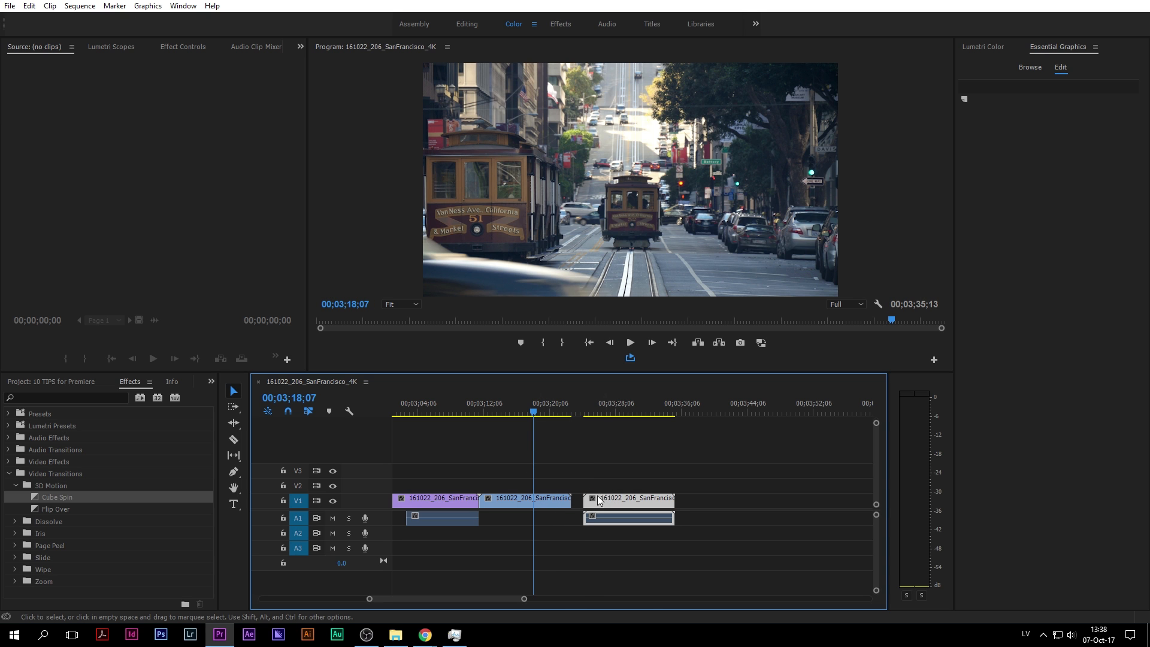
pyautogui.moveTo(612, 505); pyautogui.dragTo(616, 503)
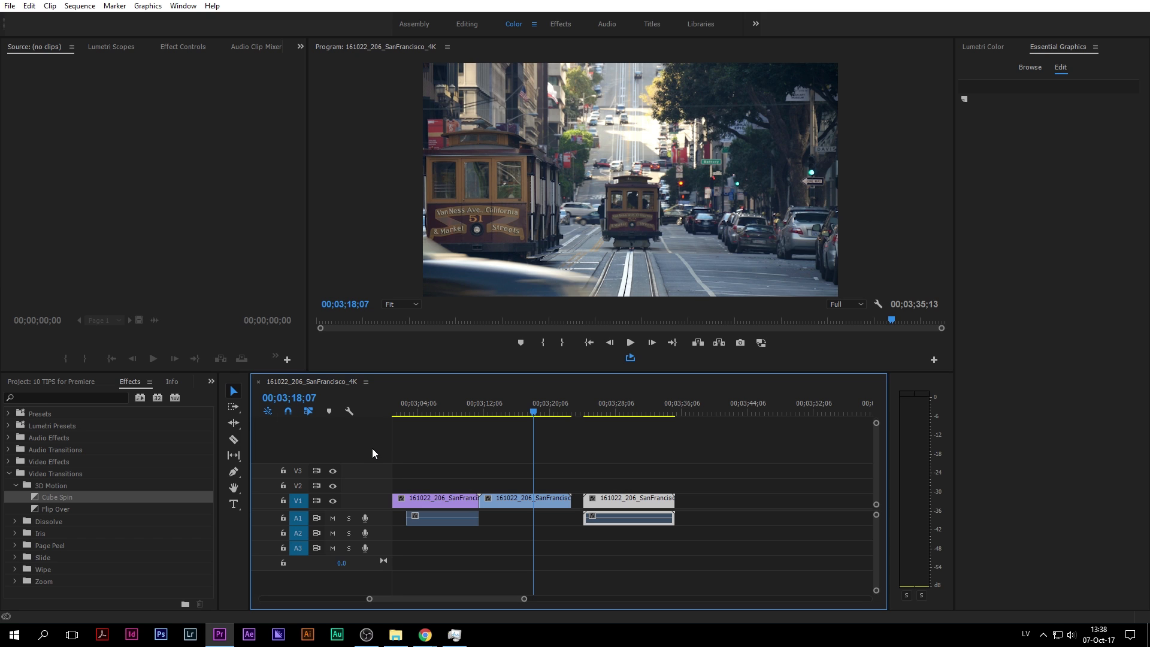
pyautogui.hotkey('ctrl', 's')
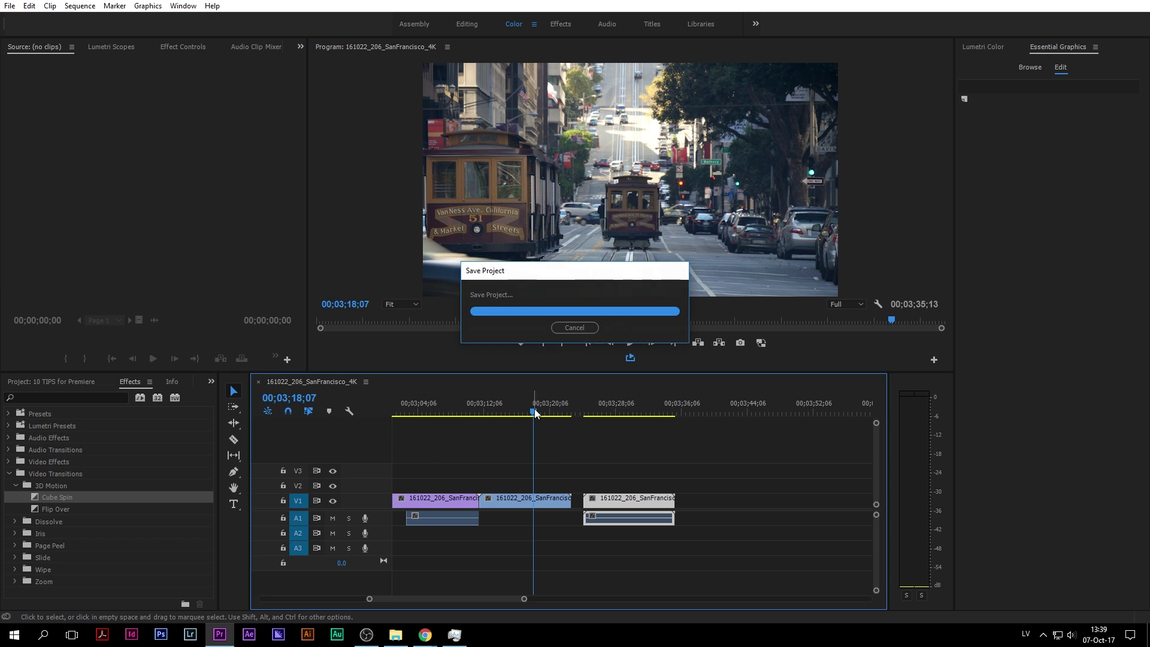
# - Place the playhead in the gap at 00;03;23;06 and snap the start of the last clip to it
pyautogui.moveTo(535, 415); pyautogui.dragTo(575, 418)
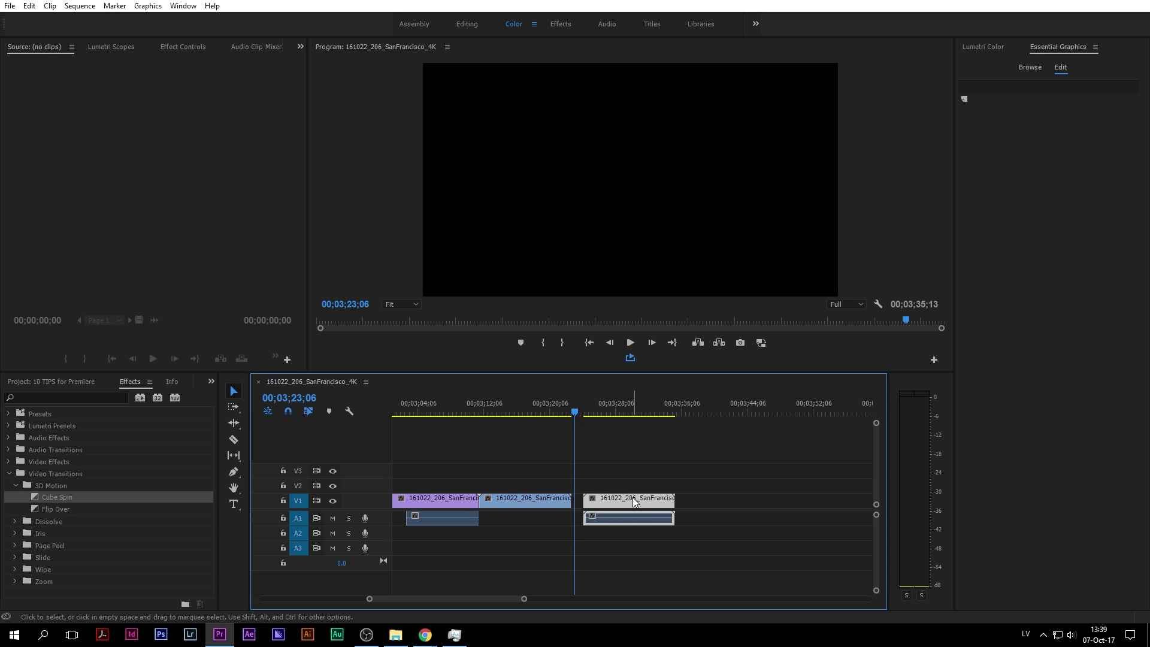
pyautogui.moveTo(633, 502); pyautogui.dragTo(625, 502)
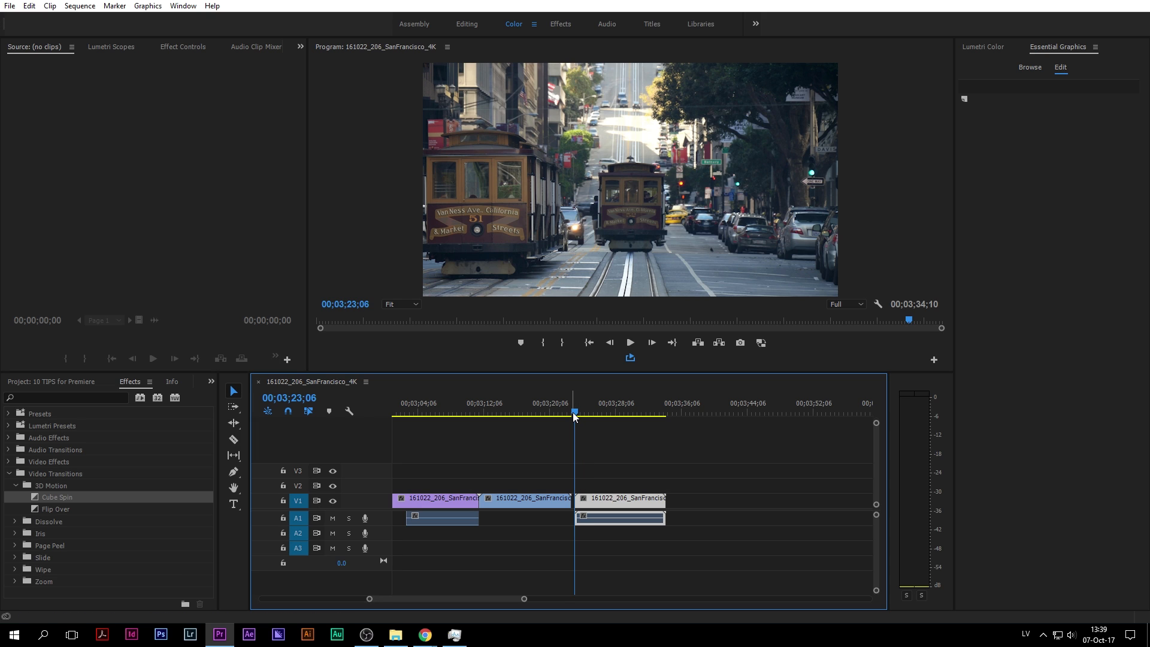
# - Move the playhead away to 00;03;19;06 and shift the last clip slightly earlier, toward the preceding clip
pyautogui.moveTo(575, 415); pyautogui.dragTo(542, 412)
pyautogui.moveTo(612, 498)
pyautogui.mouseDown()
pyautogui.moveTo(645, 497)
pyautogui.moveTo(622, 504)
pyautogui.mouseUp()
pyautogui.click(626, 462)
pyautogui.click(653, 502)
# - Toggle timeline snapping off and back on, deselect the last clip, and move the playhead to 00;03;19;08
pyautogui.press('s')
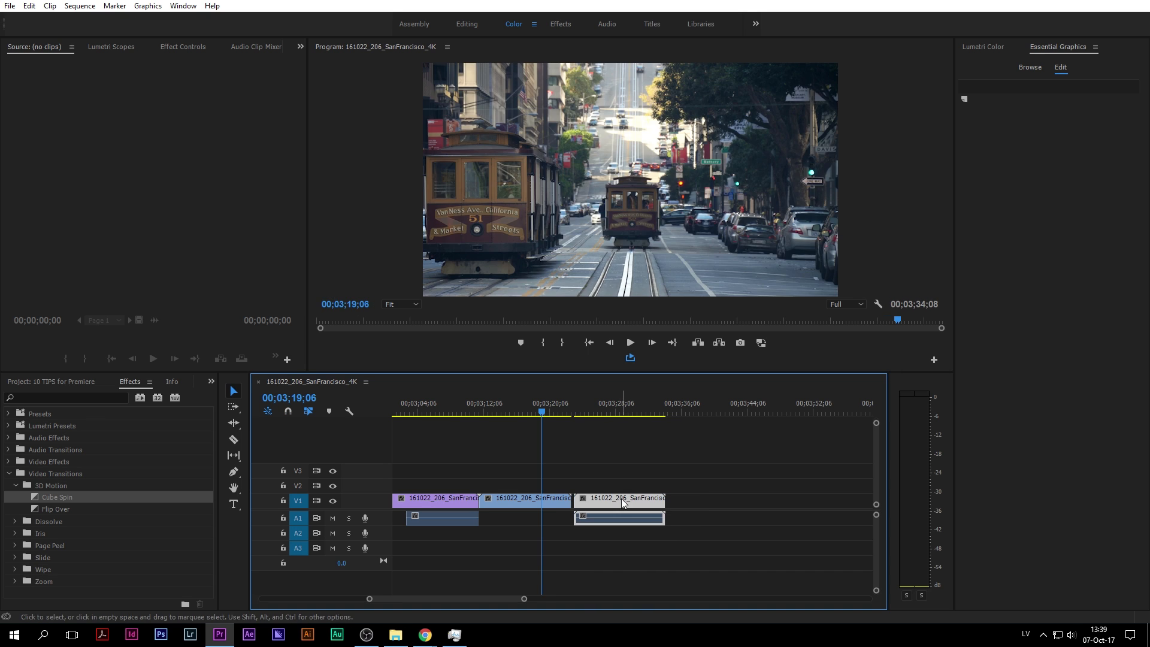
pyautogui.press('s')
pyautogui.click(599, 450)
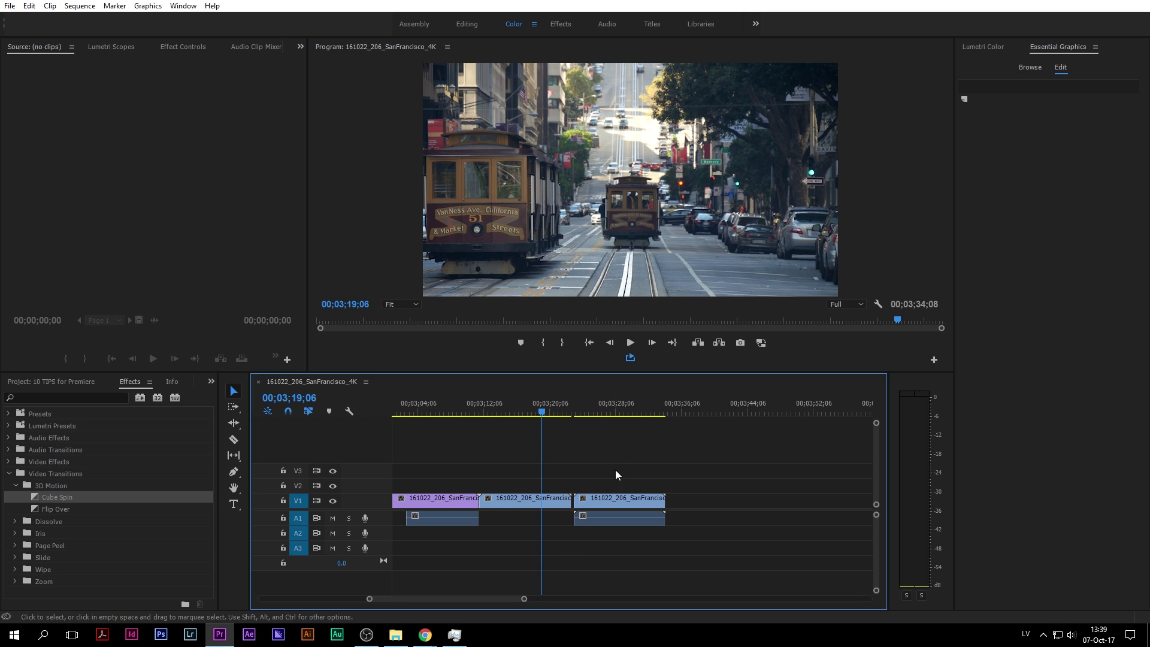
pyautogui.moveTo(536, 409)
pyautogui.mouseDown()
pyautogui.moveTo(572, 416)
pyautogui.moveTo(550, 422)
pyautogui.mouseUp()
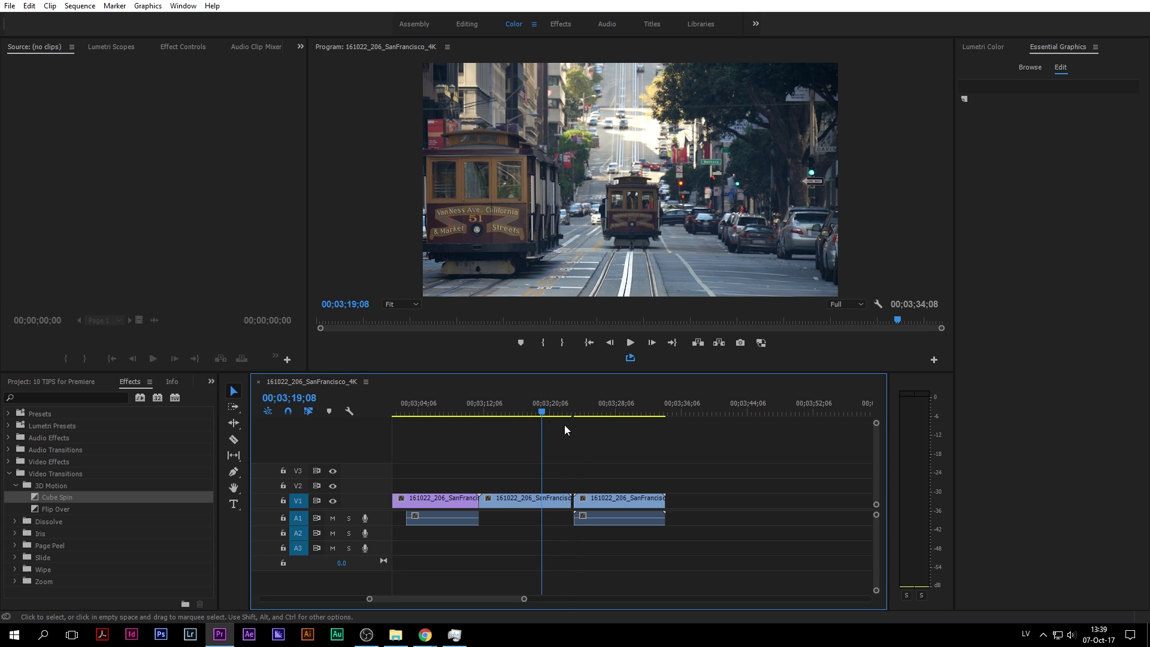